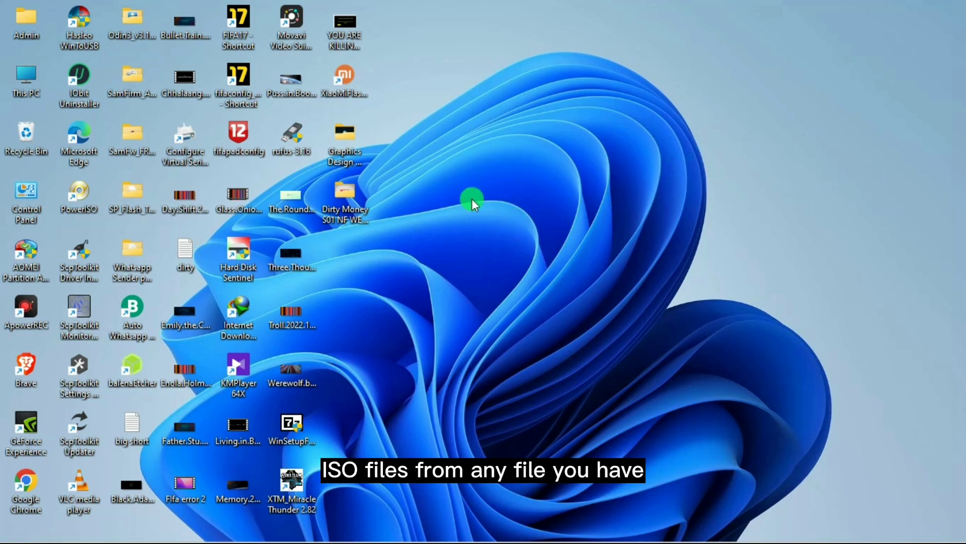
Eject the mounted Windows11 and Dishonored DVD drives from This PC
double_click(352, 194)
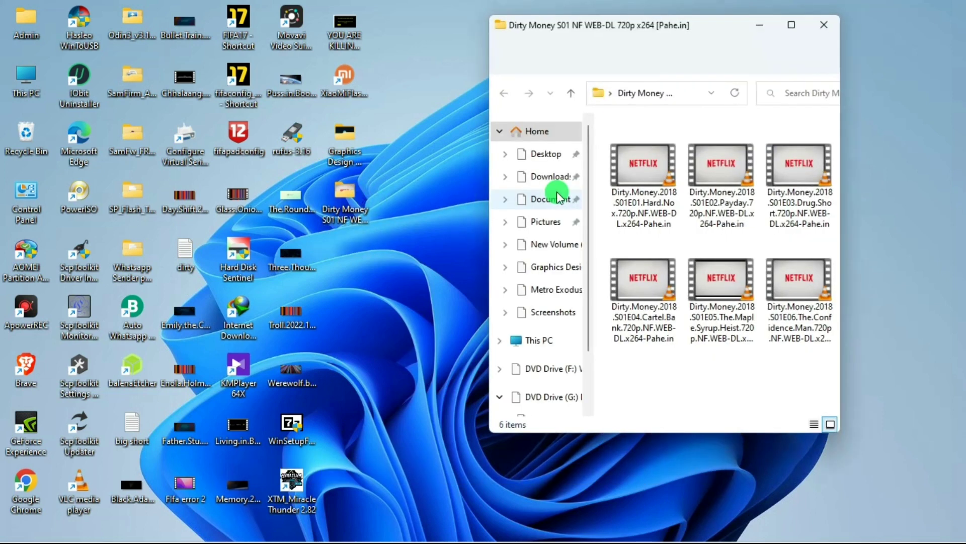
click(544, 340)
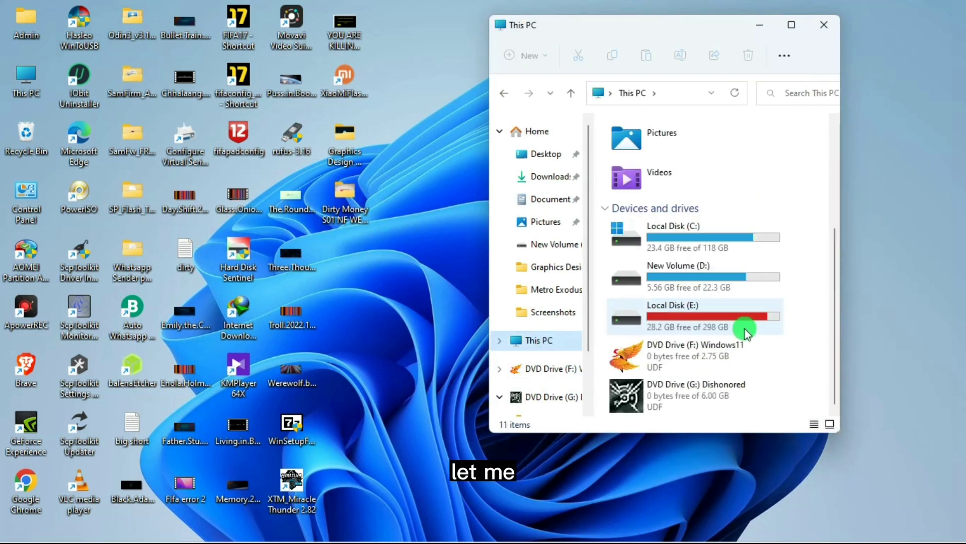
right_click(672, 352)
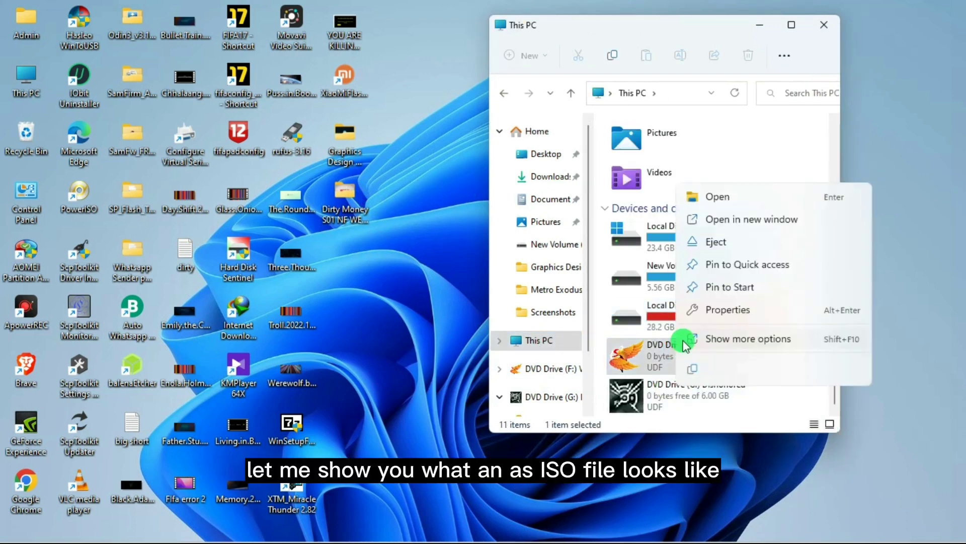
click(731, 245)
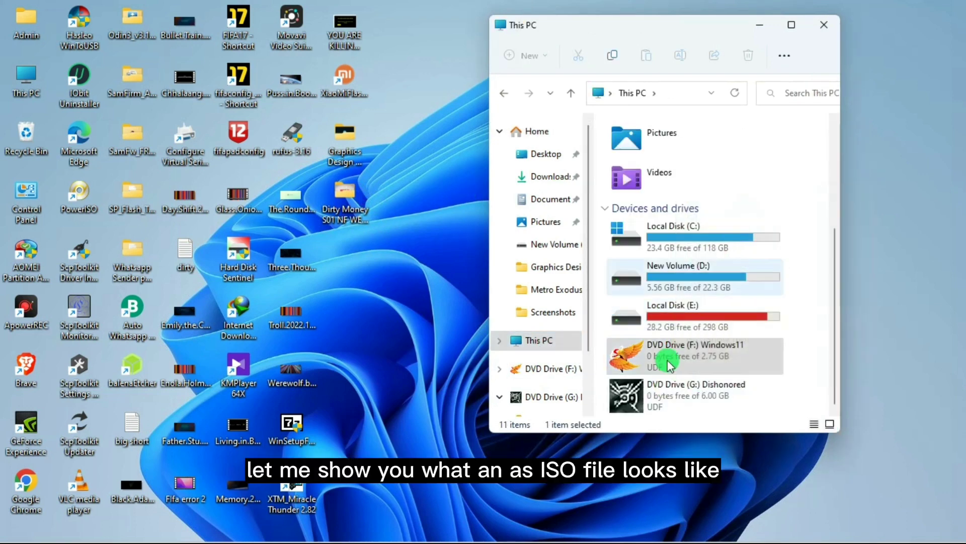
right_click(662, 390)
click(732, 282)
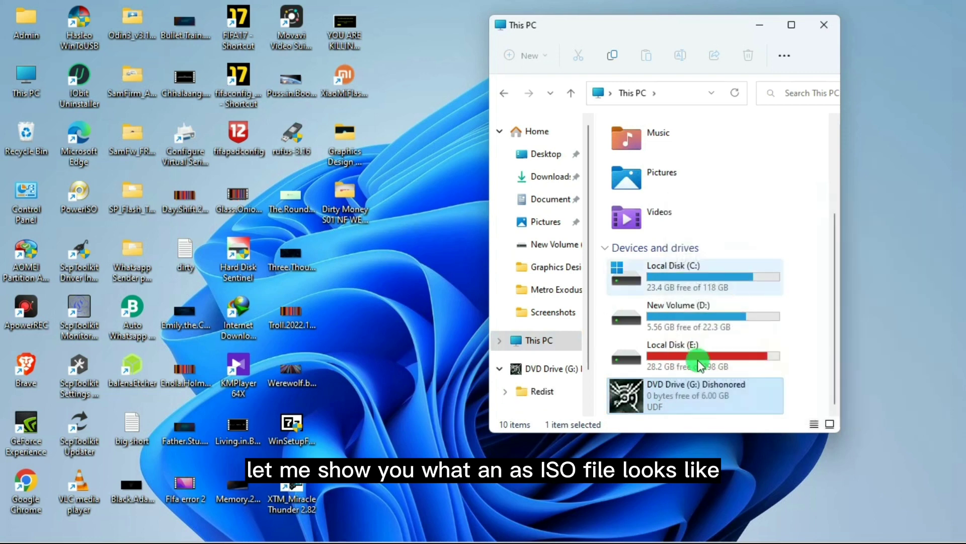
Open the Games folder on Local Disk (E:) and look inside its Mass Effect[s] subfolder
double_click(701, 409)
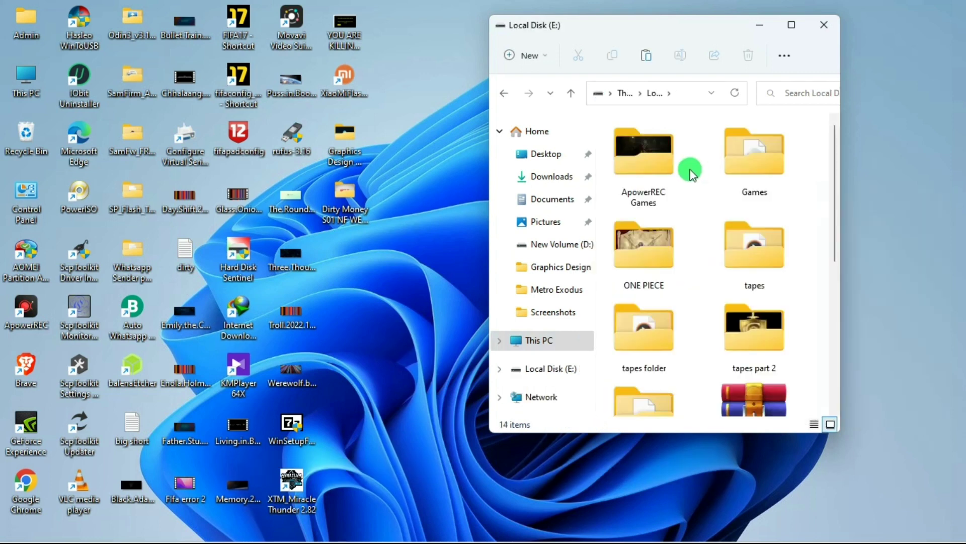
double_click(744, 171)
double_click(664, 229)
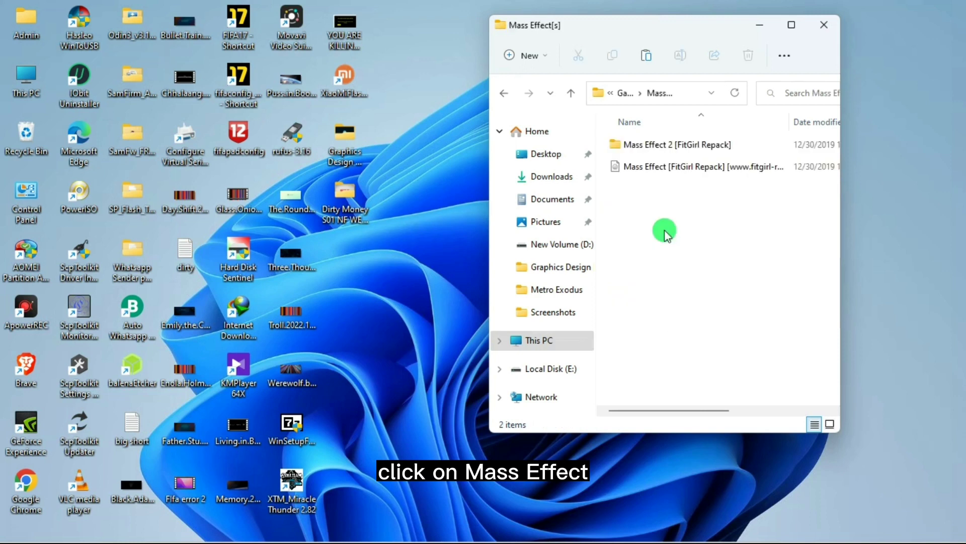
click(626, 94)
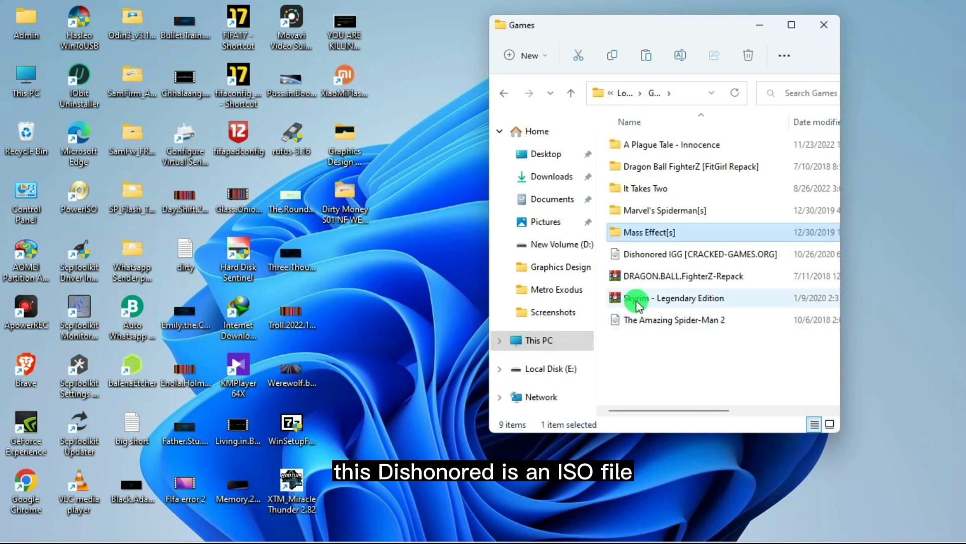
Check the file type details of the Dishonored IGG and The Amazing Spider-Man 2 files
click(648, 257)
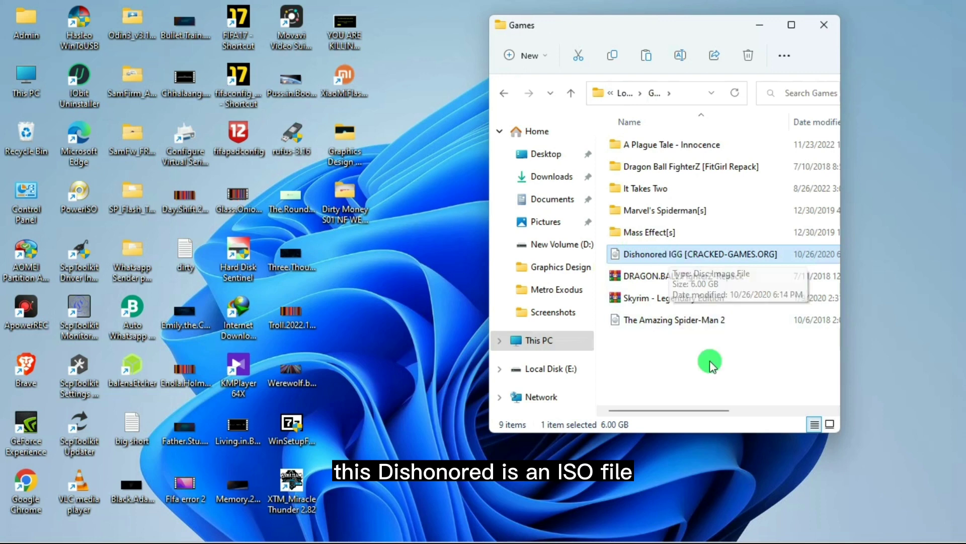
mouse_move(673, 254)
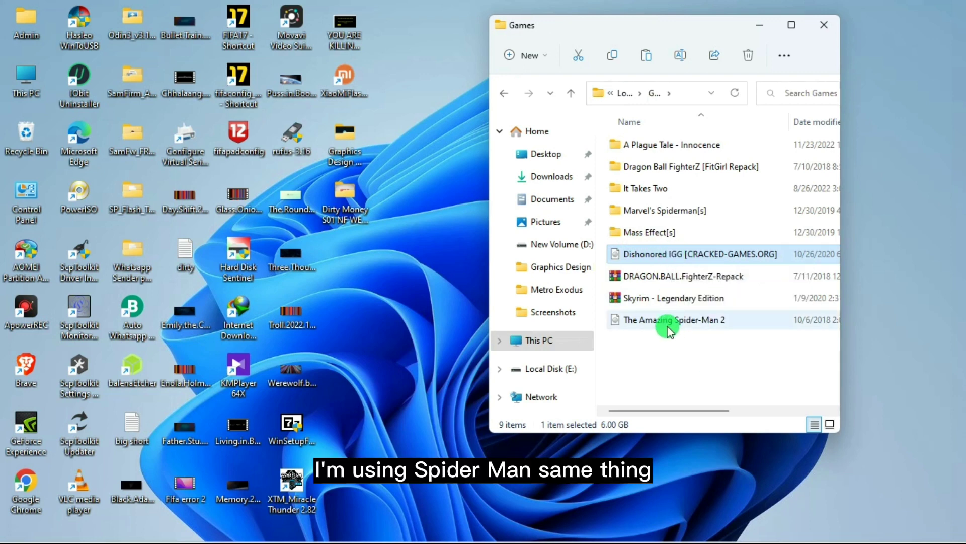
mouse_move(681, 324)
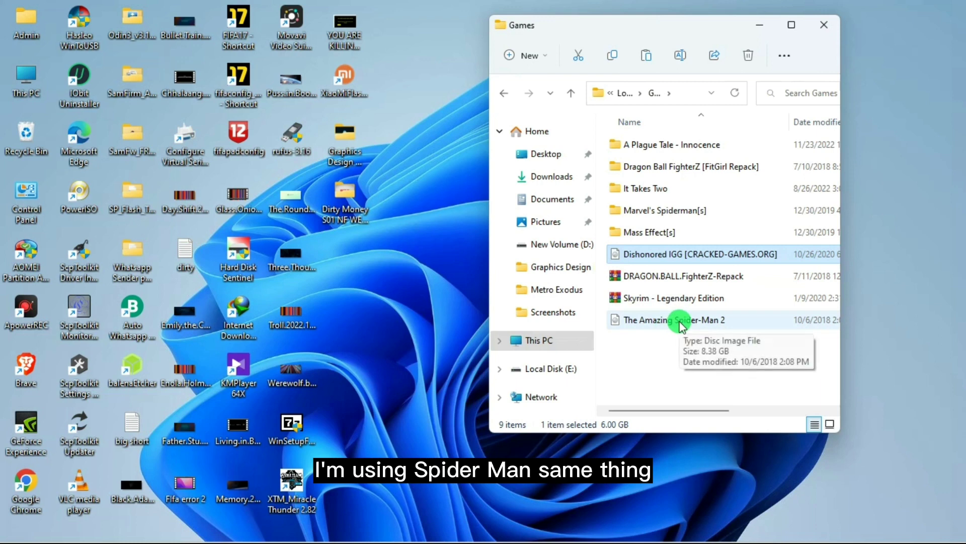
Check the file type of the Mass Effect image in the Mass Effect[s] folder, then return to Games
double_click(650, 232)
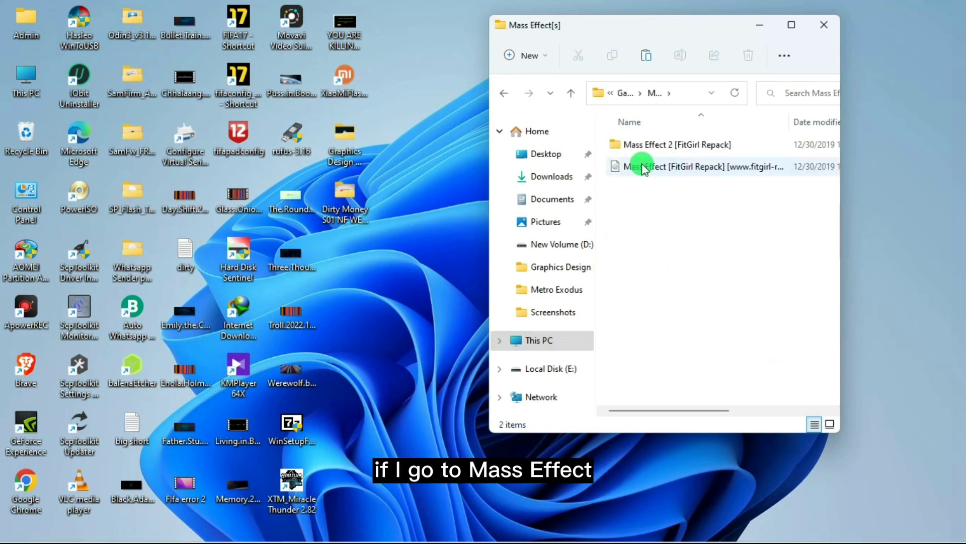
mouse_move(652, 167)
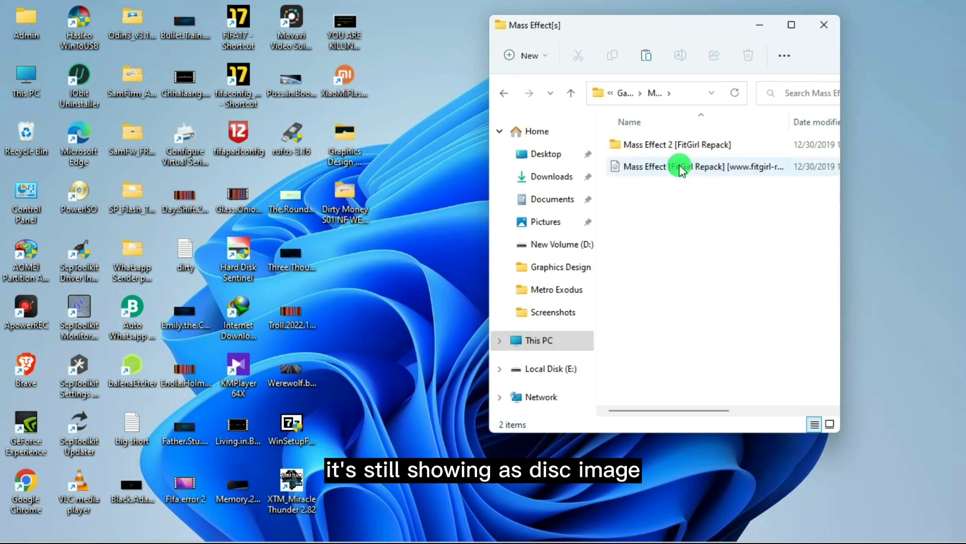
click(623, 93)
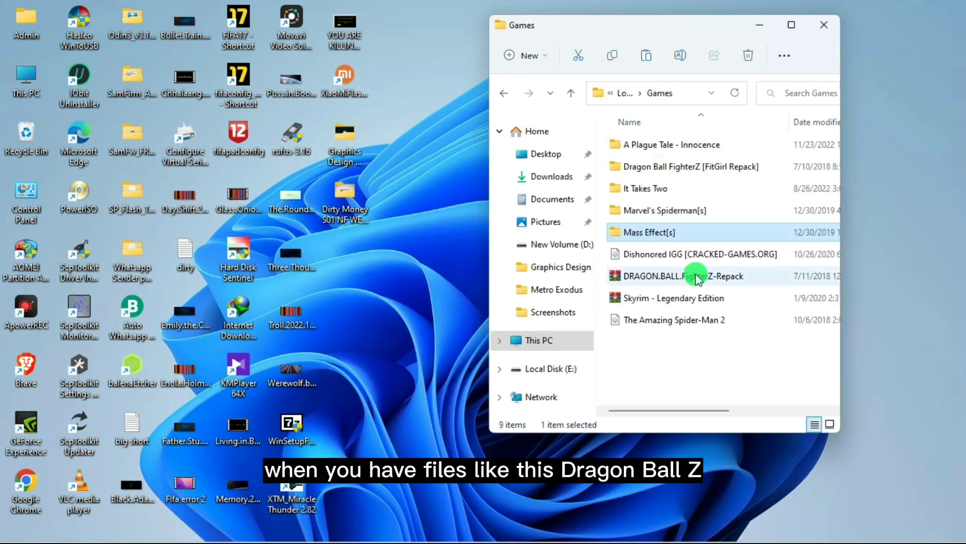
Inspect the Dragon Ball FighterZ folder inside the DRAGON.BALL.FighterZ-Repack archive and close the archive
click(665, 276)
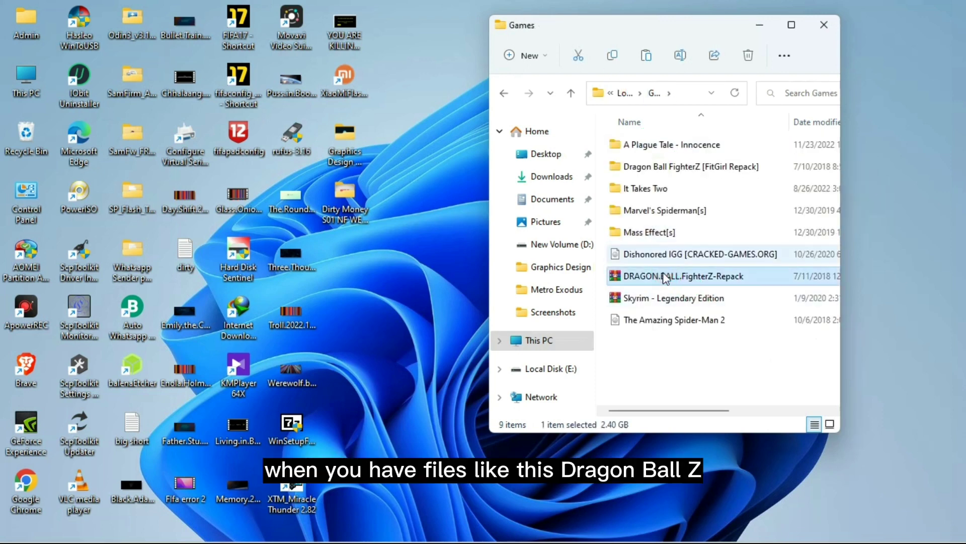
double_click(710, 269)
double_click(233, 215)
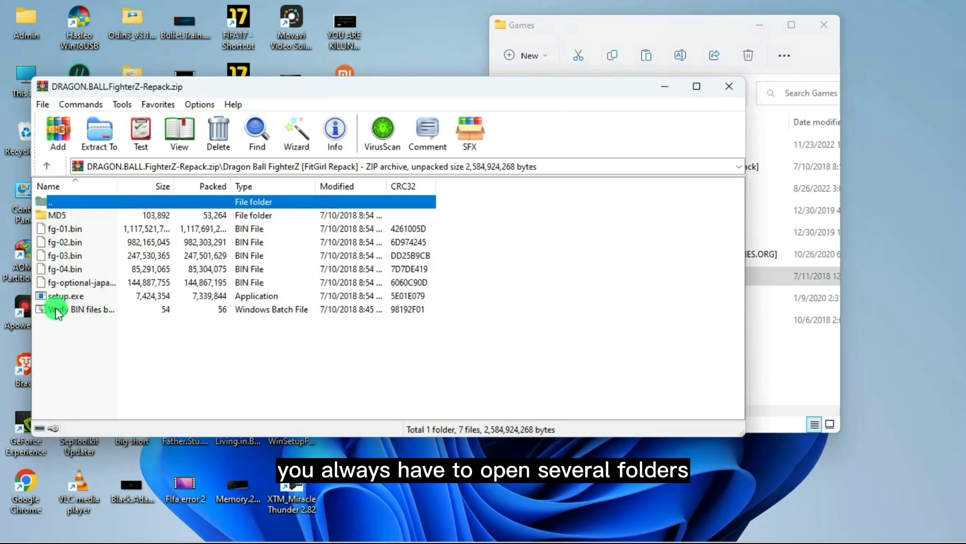
click(729, 86)
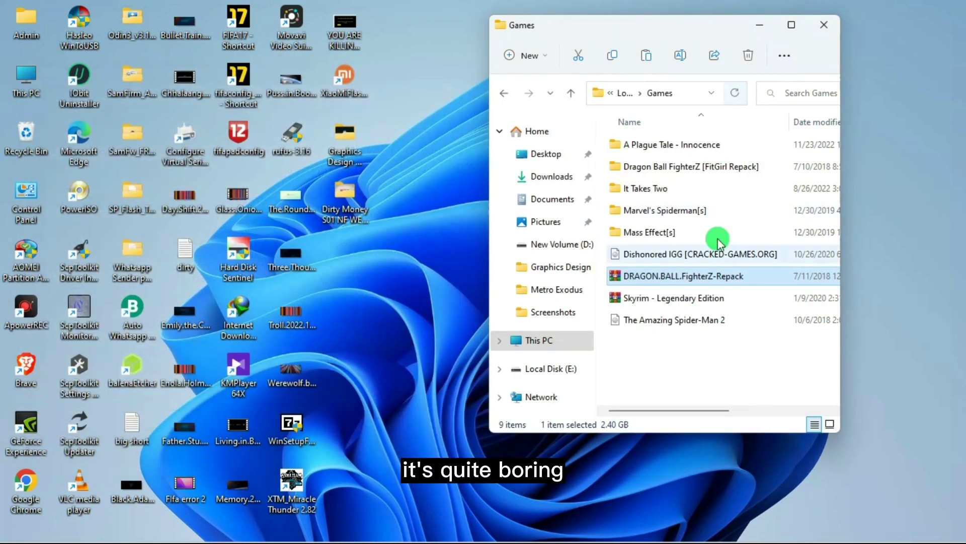
Mount The Amazing Spider-Man 2 disc image and select its setup application
click(668, 321)
double_click(668, 322)
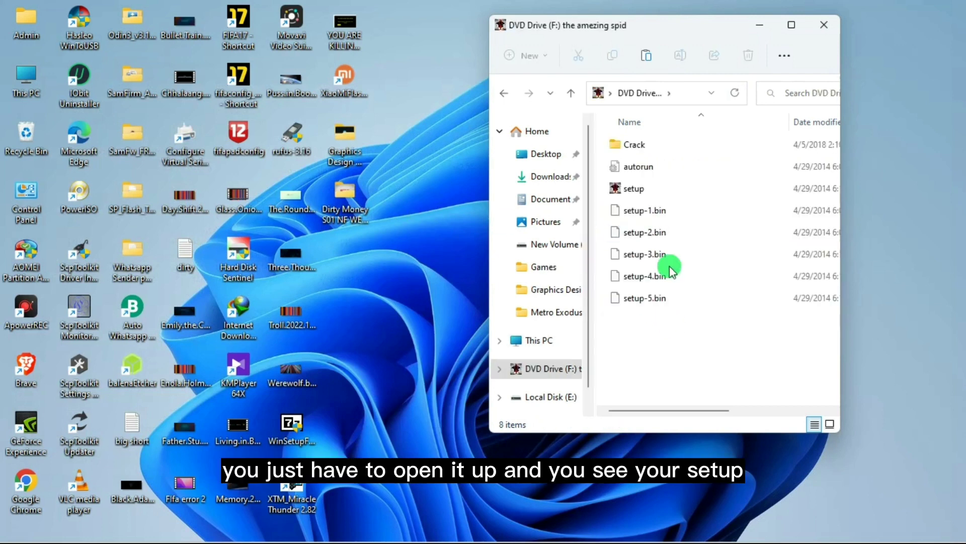
click(635, 190)
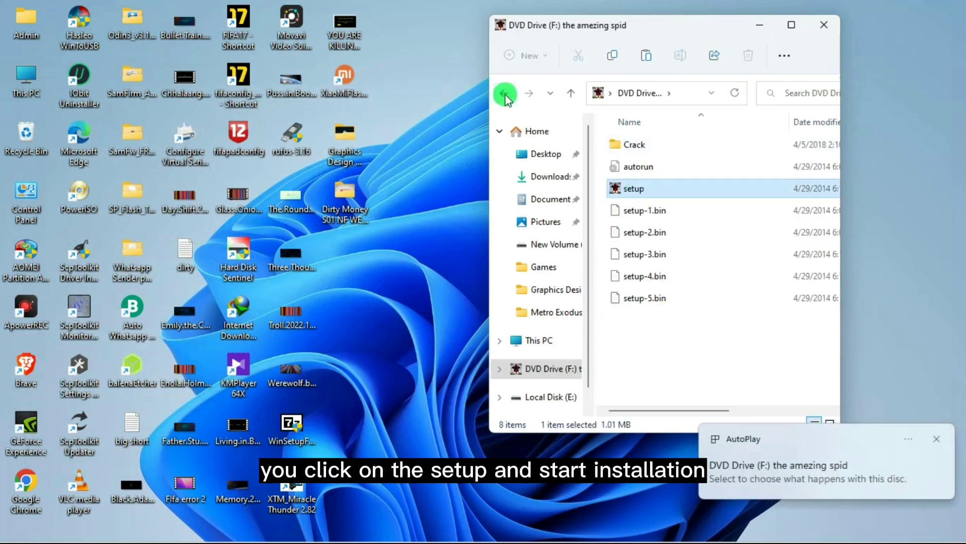
Locate the mounted Spider-Man DVD drive (F:) in This PC and eject it
click(547, 348)
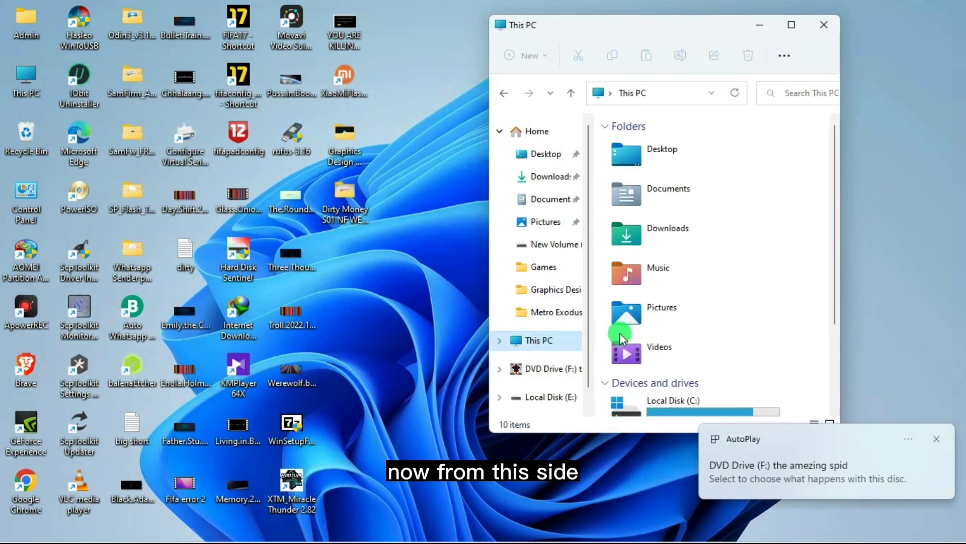
scroll(705, 302, down, 3)
click(668, 407)
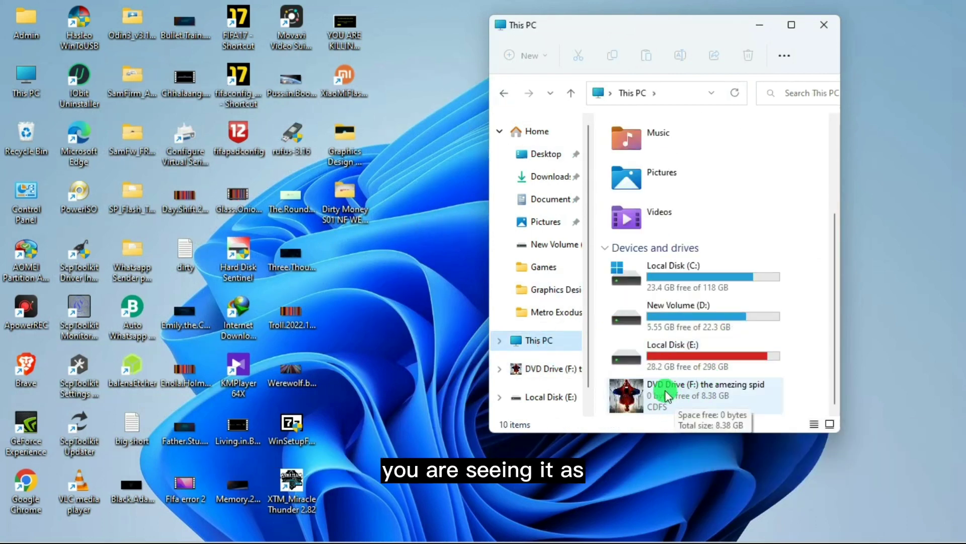
right_click(708, 397)
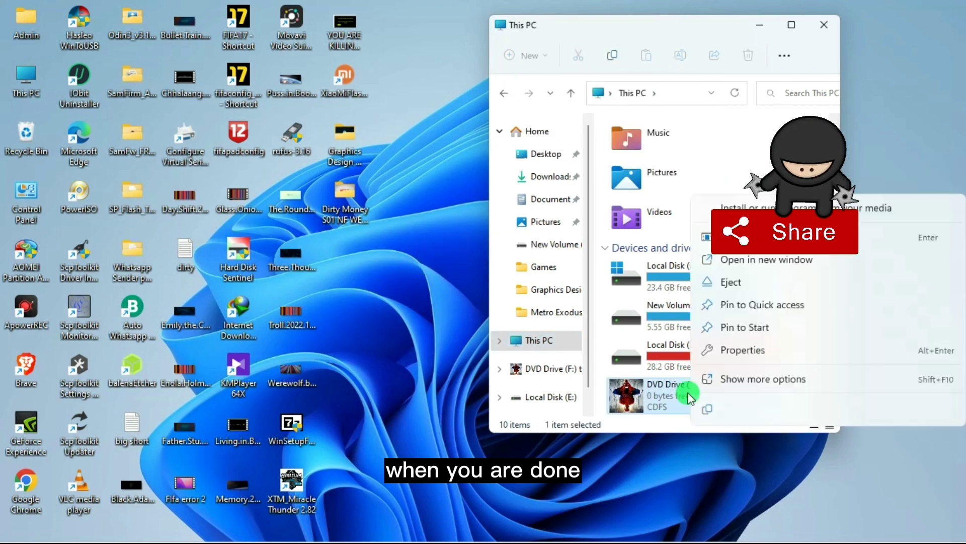
click(748, 284)
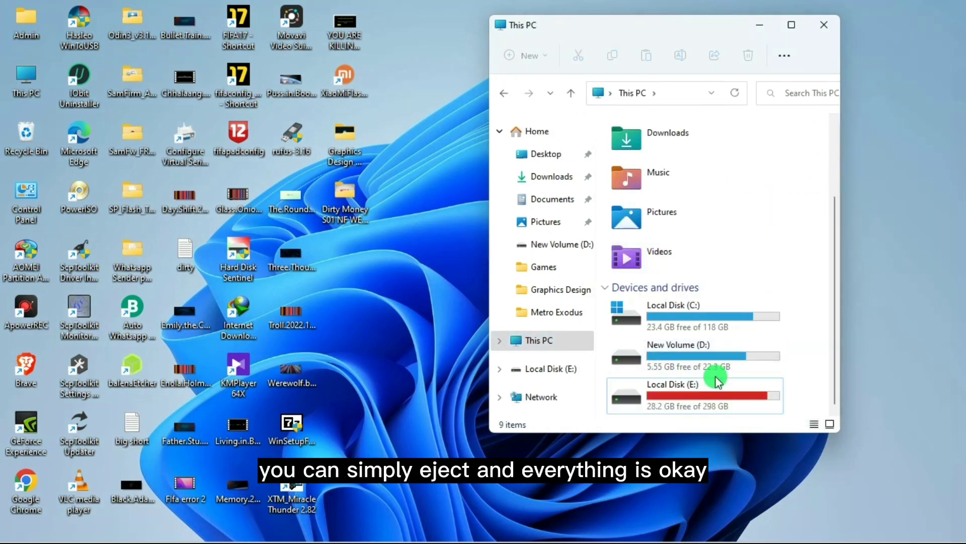
Open the Games folder on Local Disk (E:) again
double_click(691, 407)
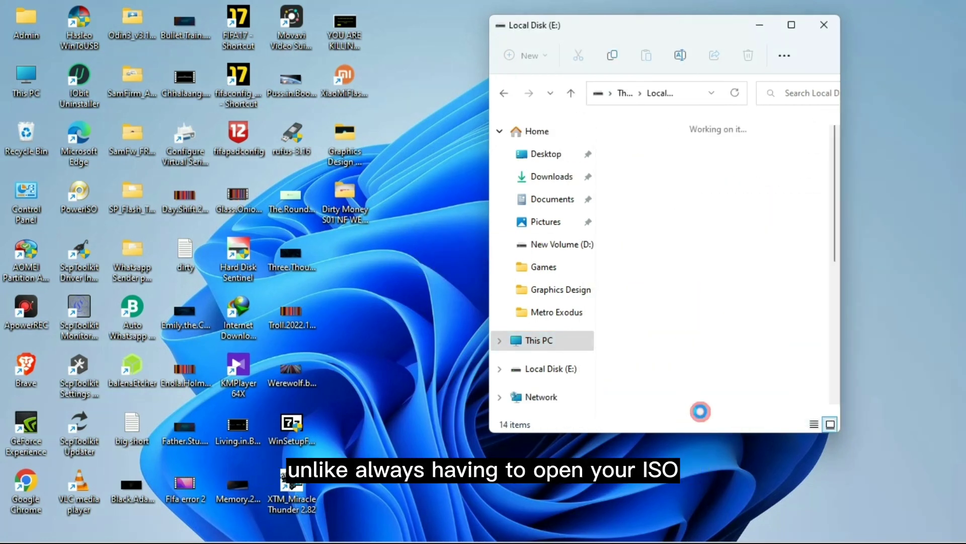
click(754, 129)
double_click(756, 159)
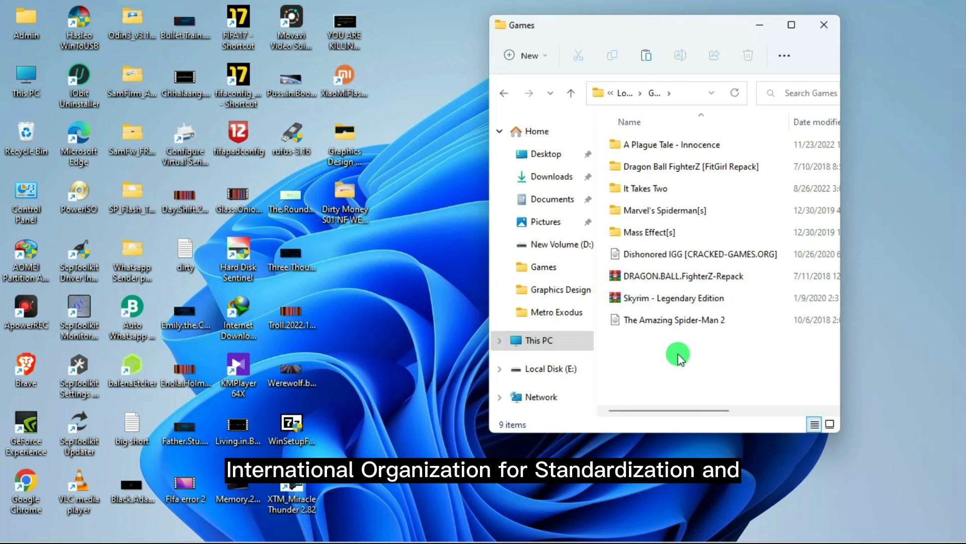
Compare the Dishonored and The Amazing Spider-Man 2 disc images with the DRAGON.BALL.FighterZ-Repack archive
click(679, 260)
mouse_move(712, 255)
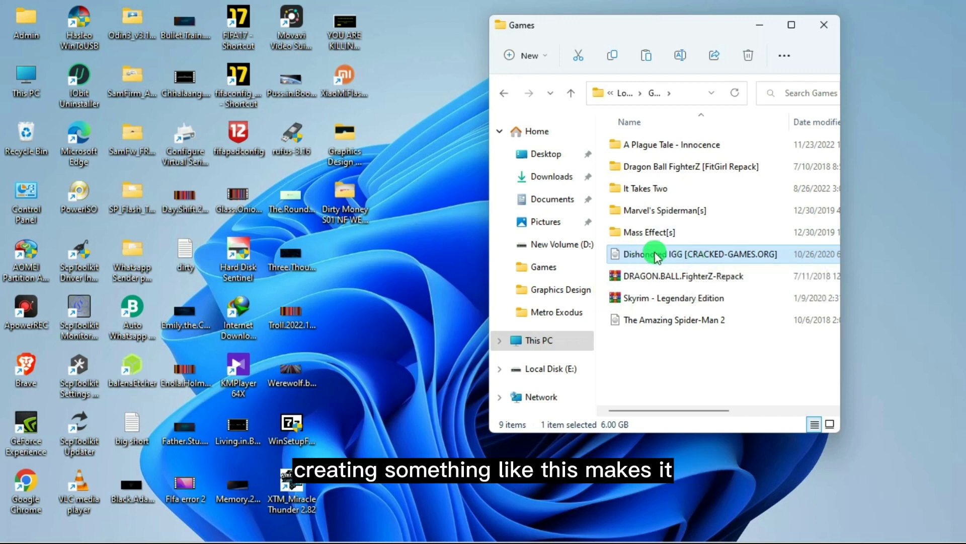
mouse_move(657, 256)
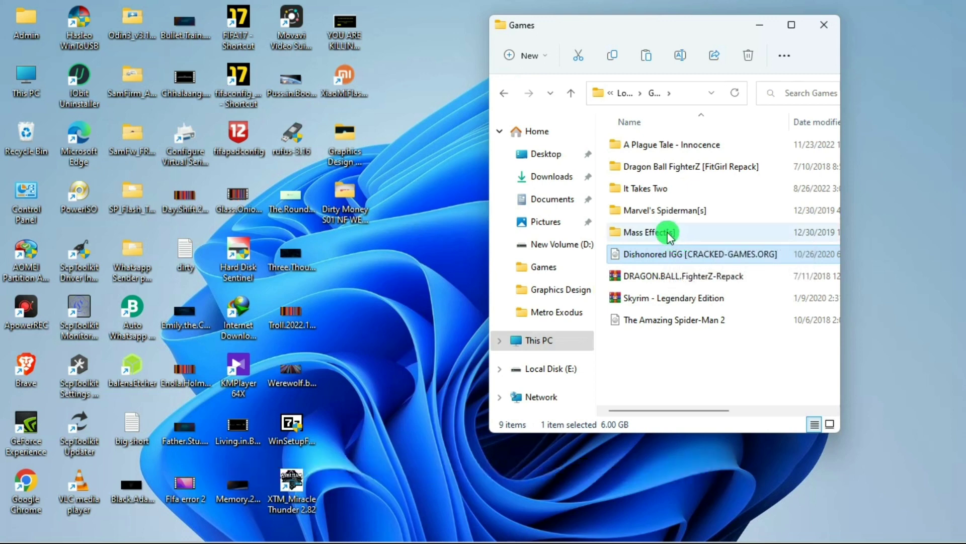
click(640, 282)
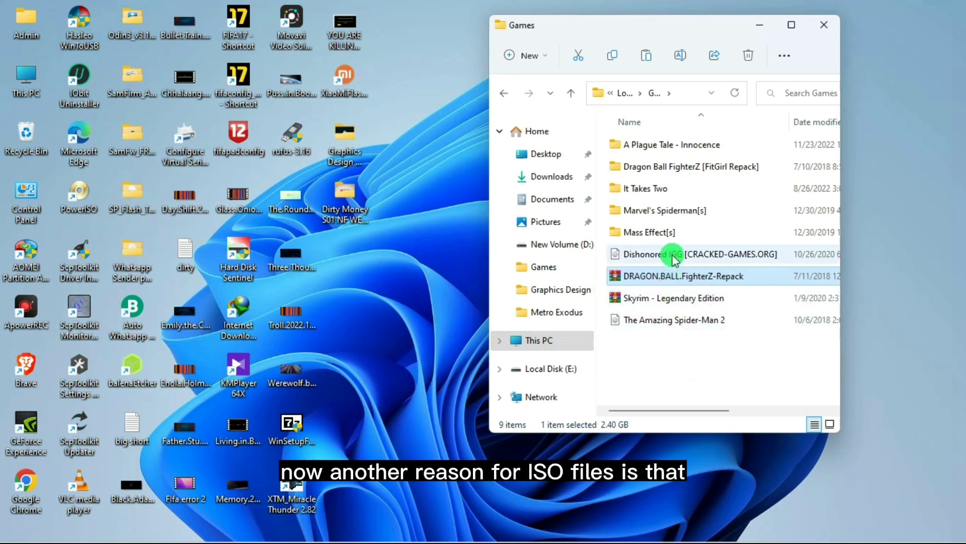
click(677, 320)
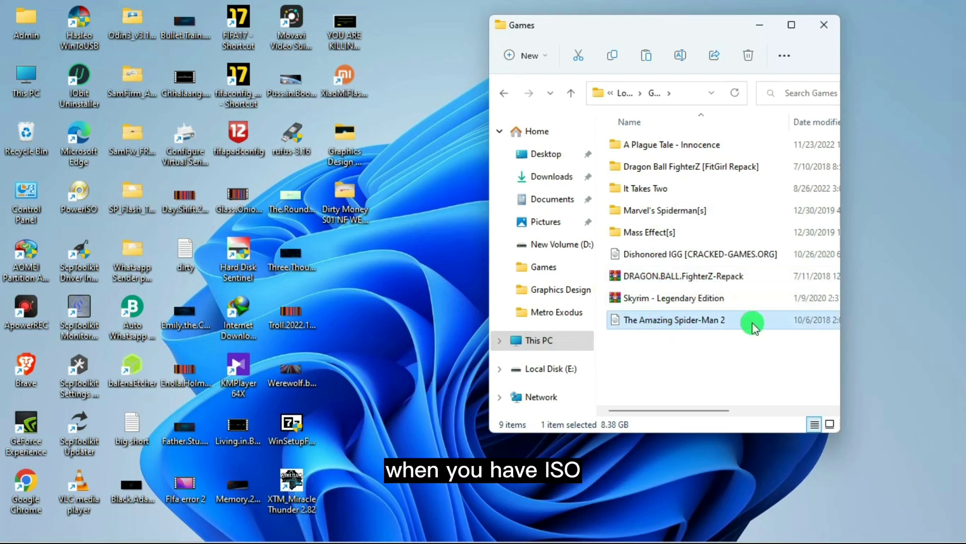
mouse_move(653, 283)
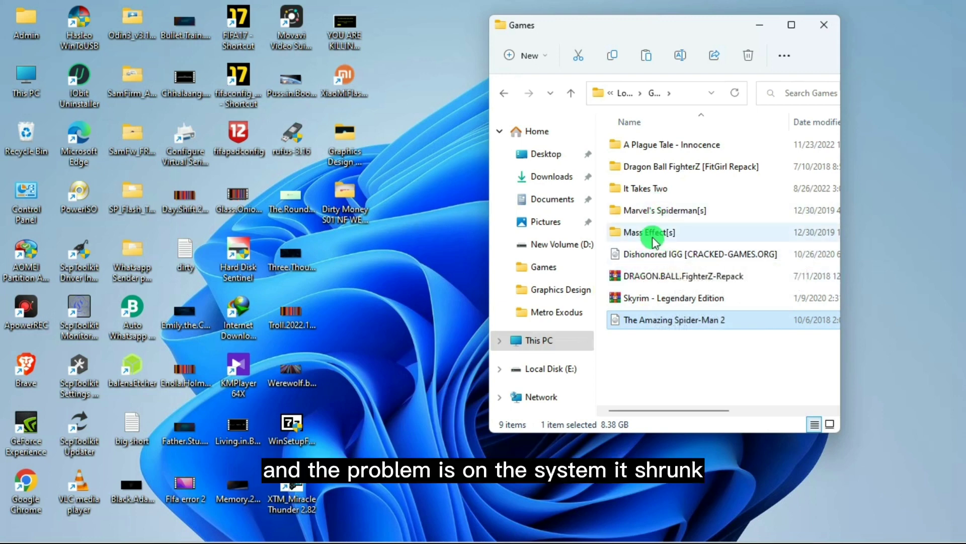
mouse_move(654, 238)
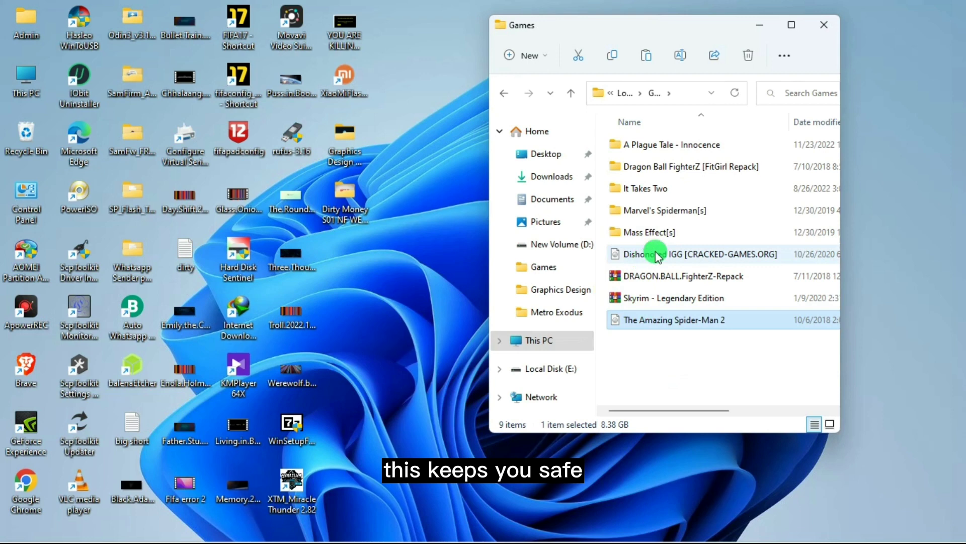
Open the Mass Effect 2 [FitGirl Repack] folder inside Mass Effect[s] and select its setup application
click(661, 235)
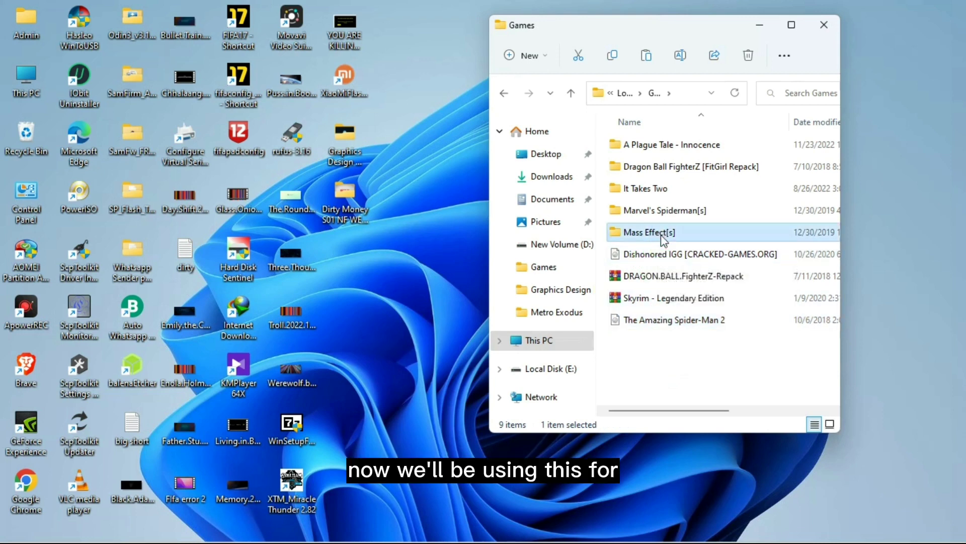
double_click(661, 234)
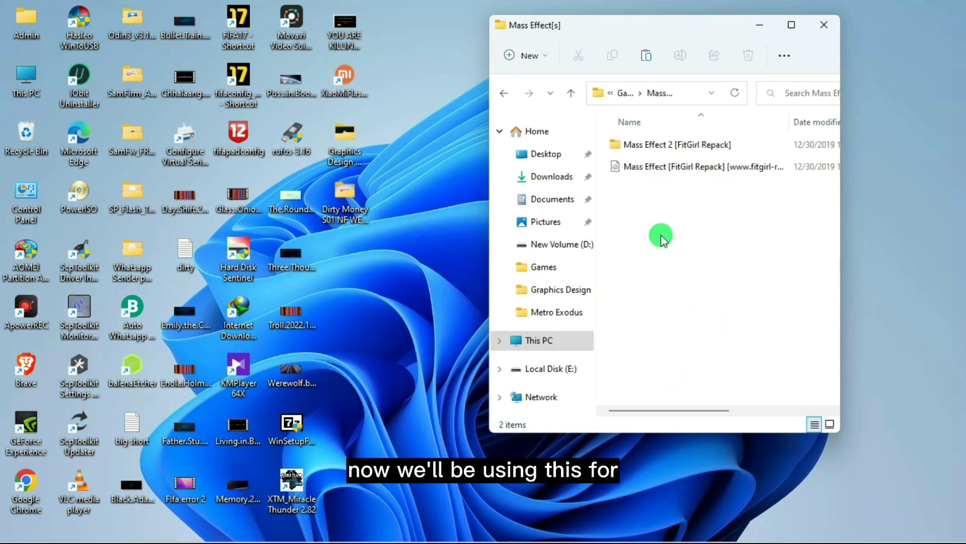
click(664, 146)
double_click(667, 149)
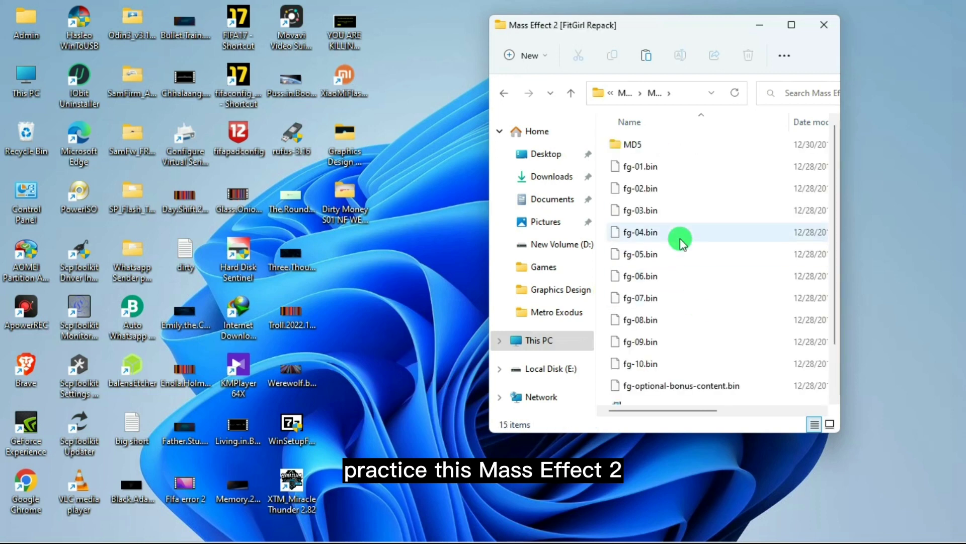
scroll(674, 302, down, 2)
click(639, 352)
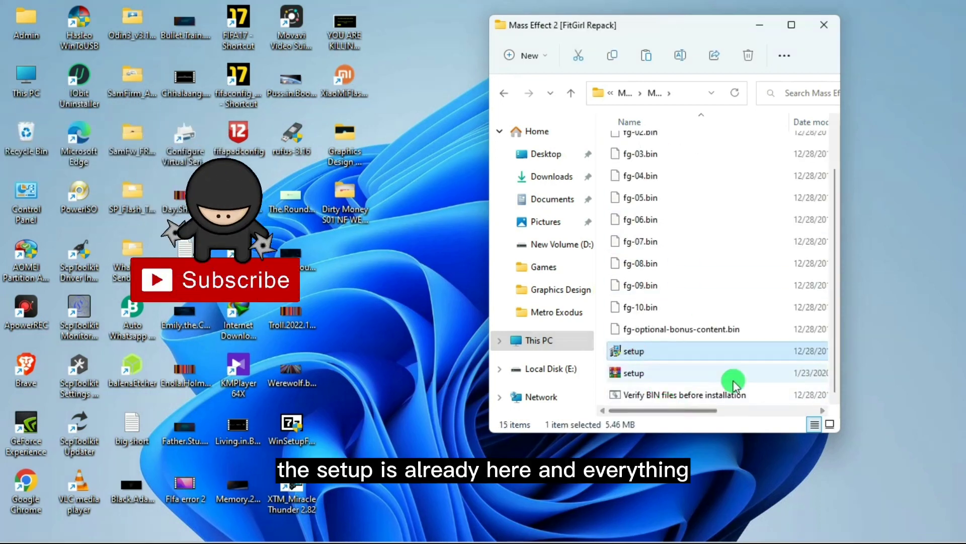
Try to connect the computer to the Ulefone_X Wi-Fi network
mouse_move(712, 541)
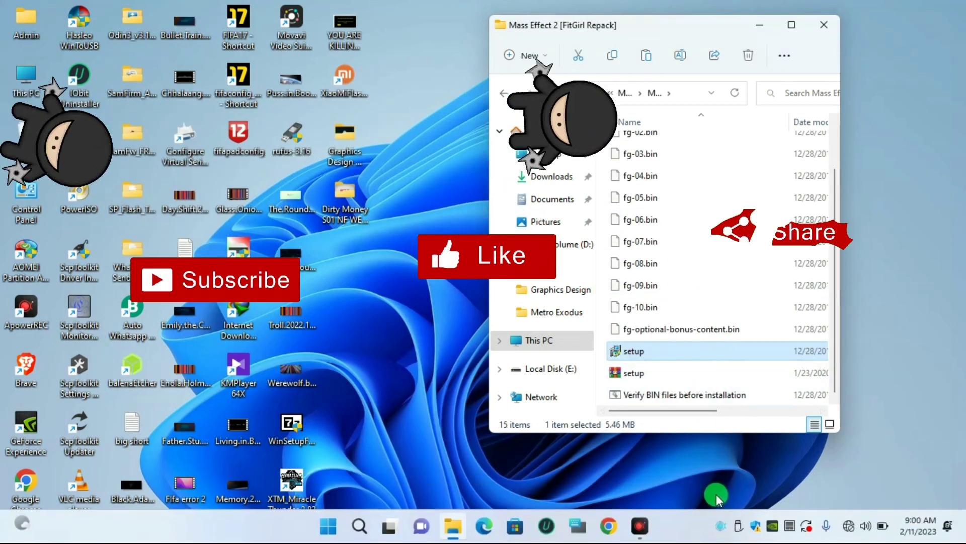
click(841, 525)
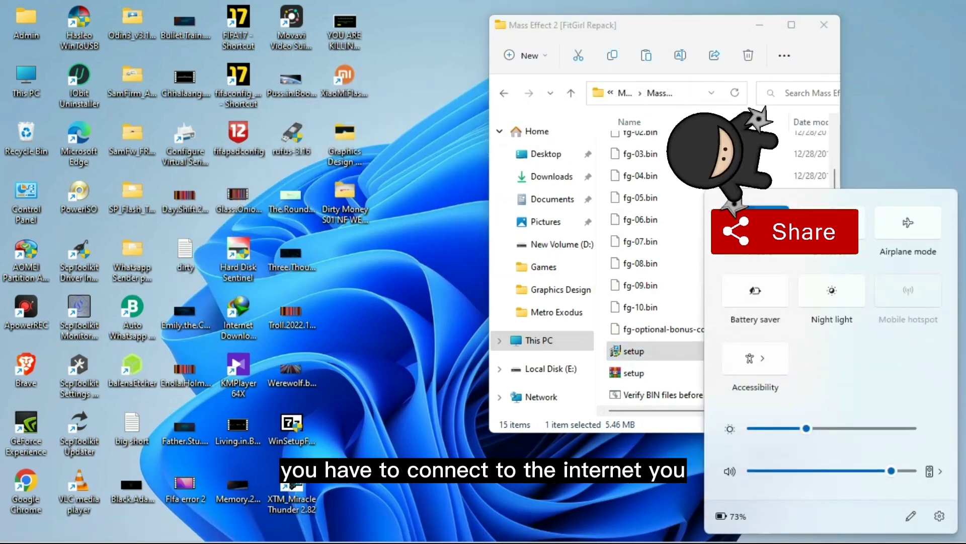
click(774, 222)
click(794, 245)
click(893, 302)
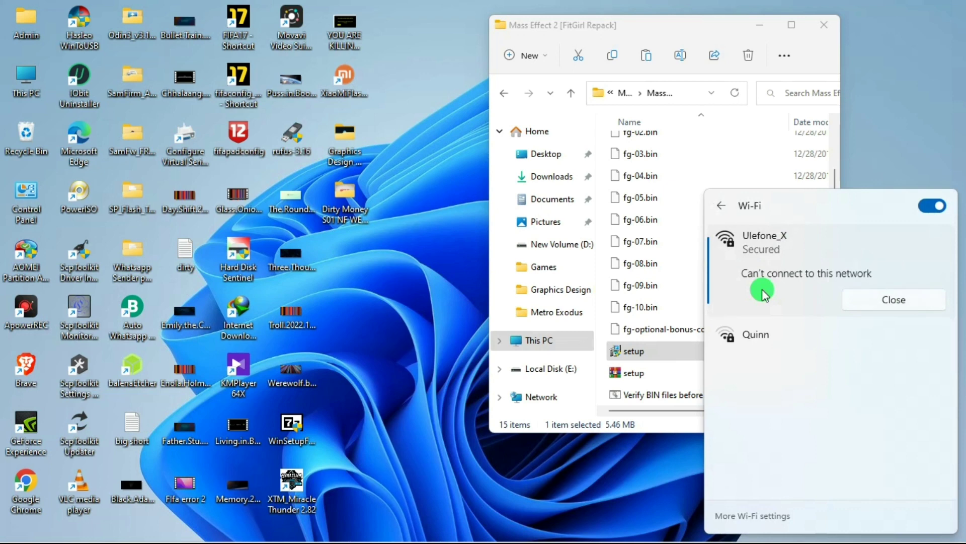
click(878, 304)
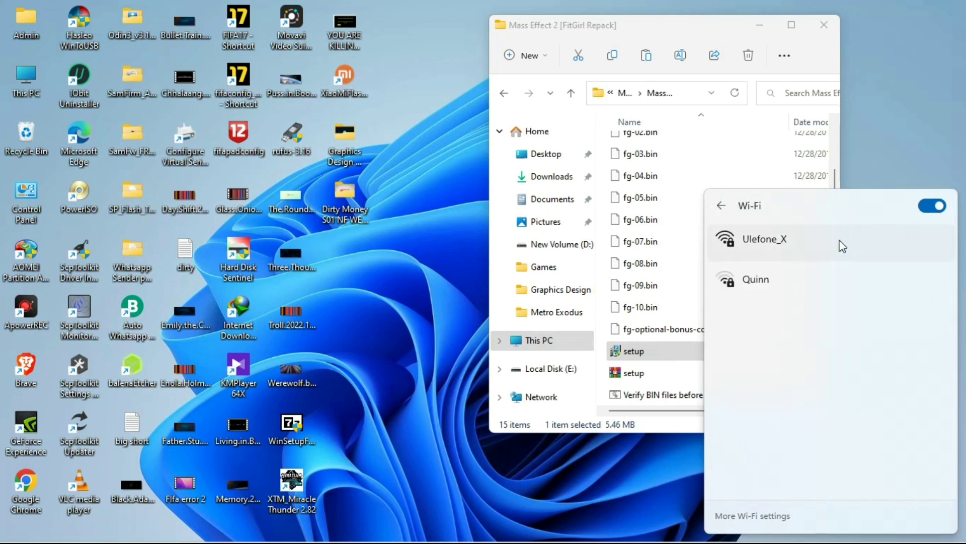
Switch Wi-Fi off and on again, and select a secured network from the refreshed list of available networks
click(841, 244)
click(937, 206)
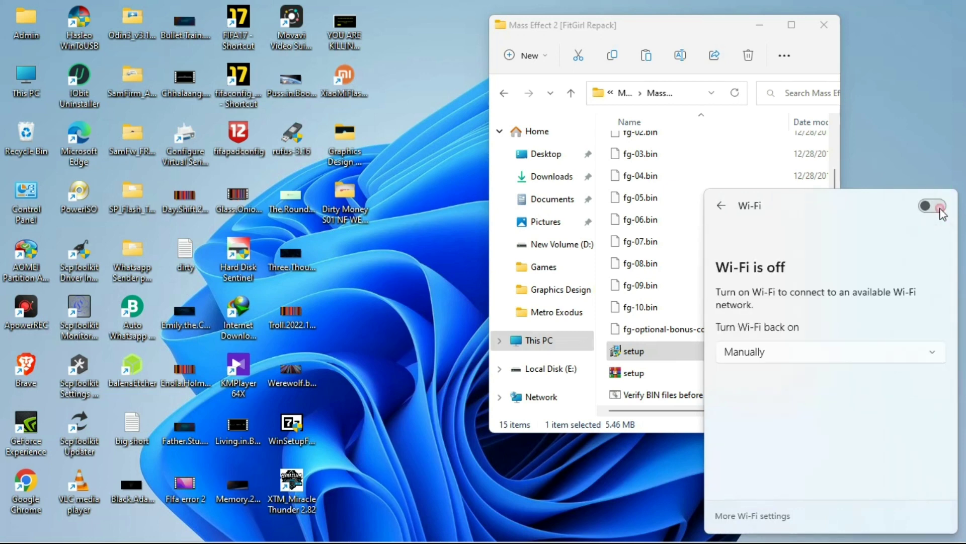
click(933, 205)
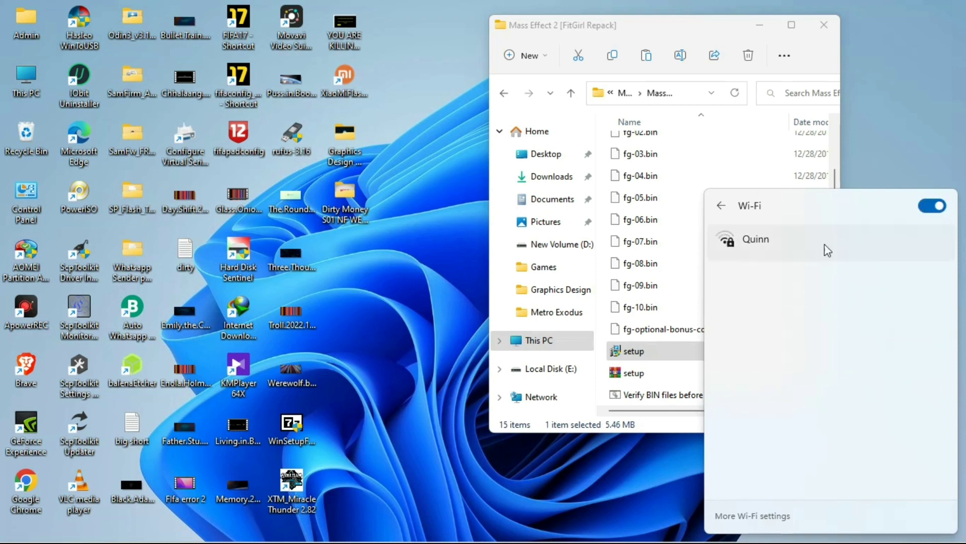
click(826, 244)
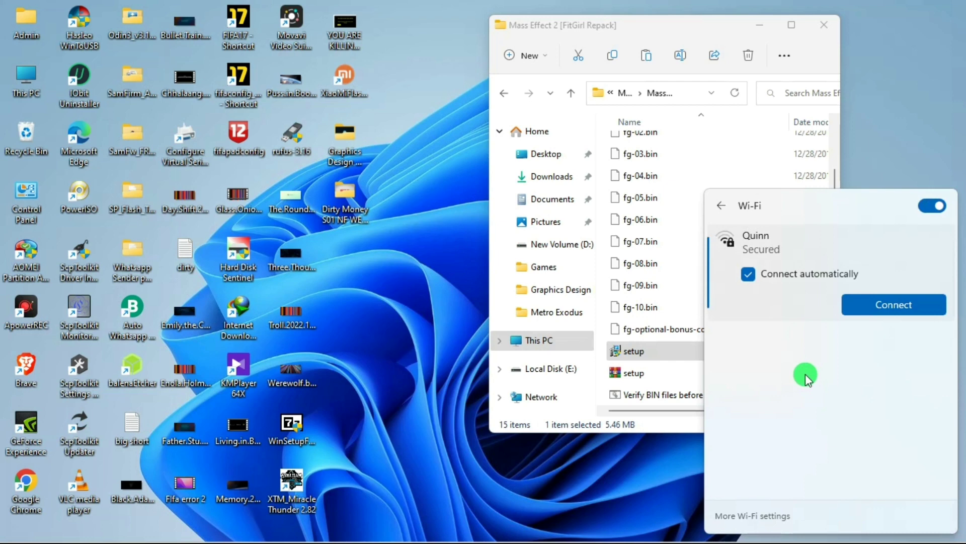
click(884, 277)
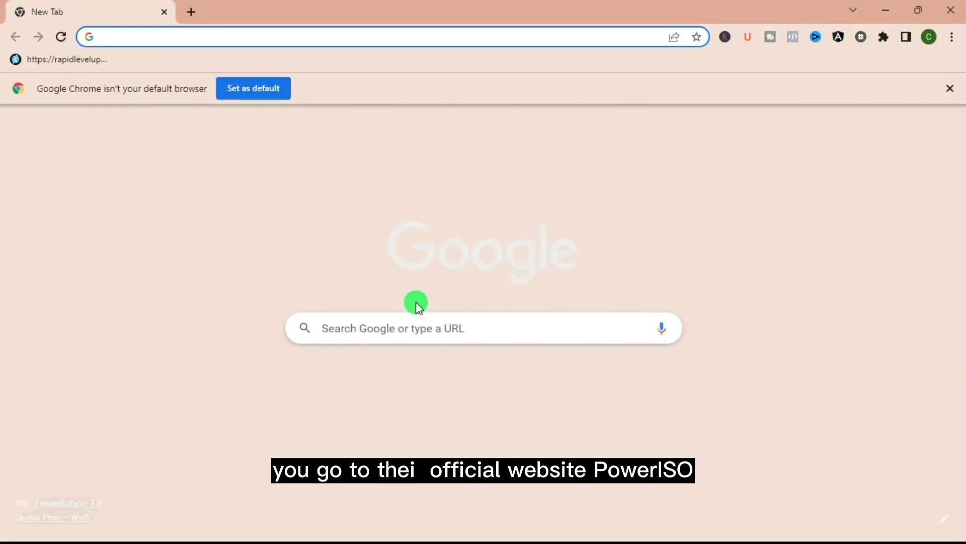
In Google Chrome, search for "POWER ISO" and open the download page on poweriso.com
text(POWER ISO)
key(Return)
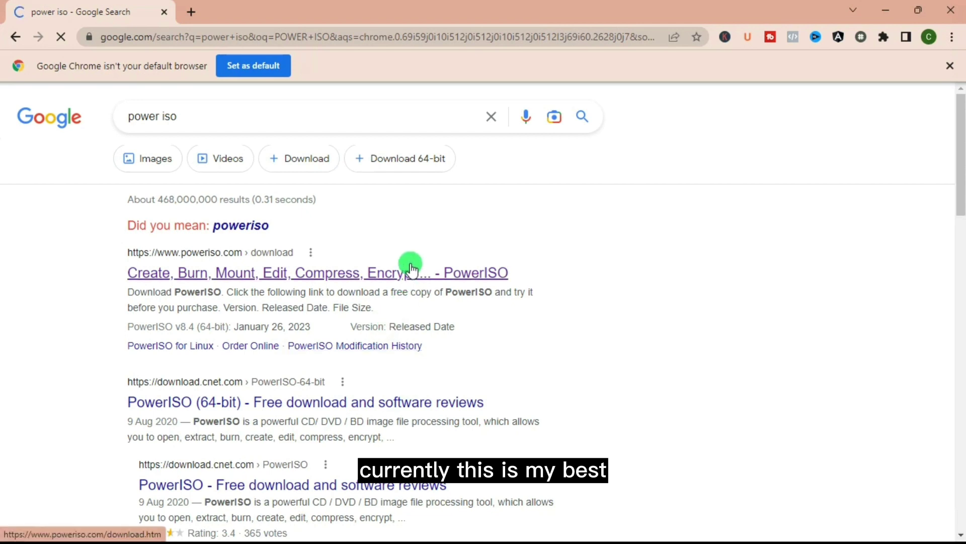
click(412, 271)
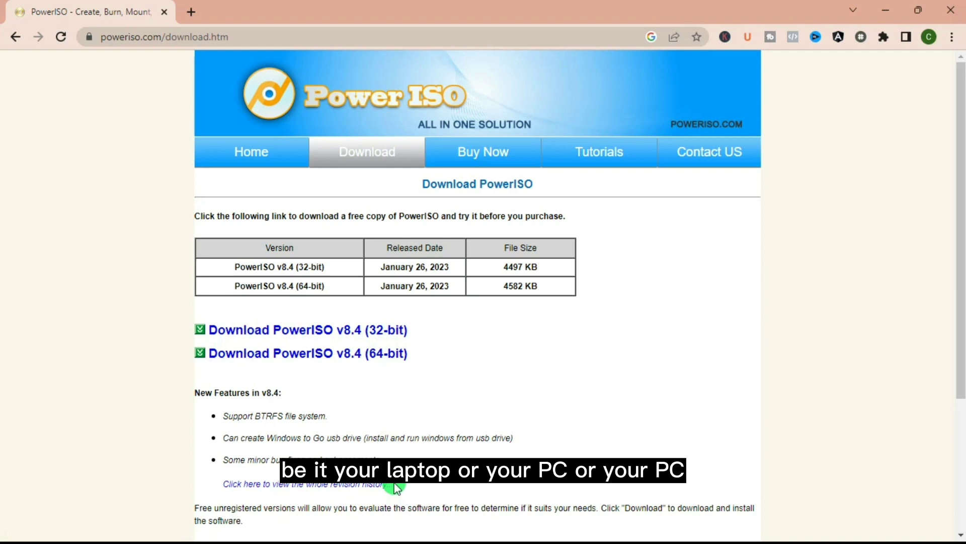
Check the computer's system type in the properties of This PC, and return to the PowerISO download page
key(super+e)
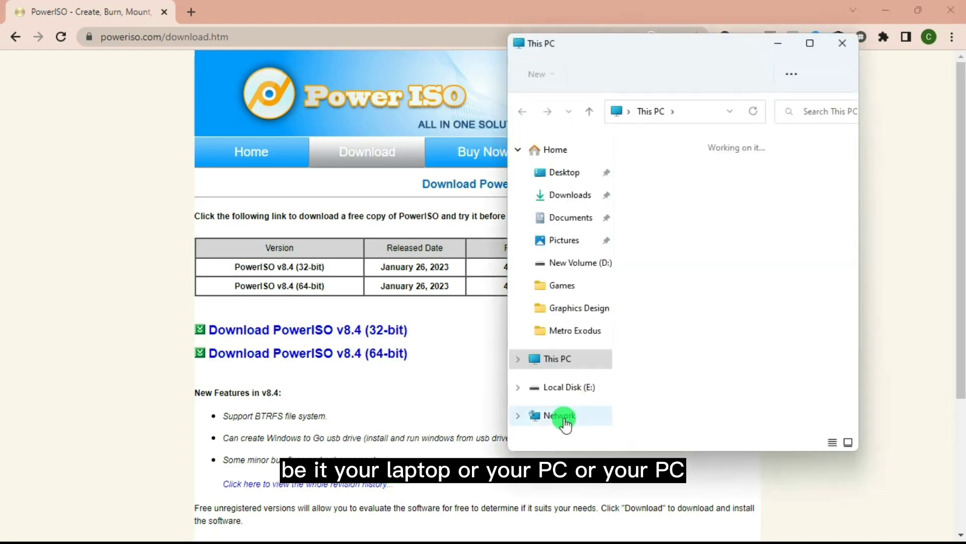
scroll(735, 375, down, 2)
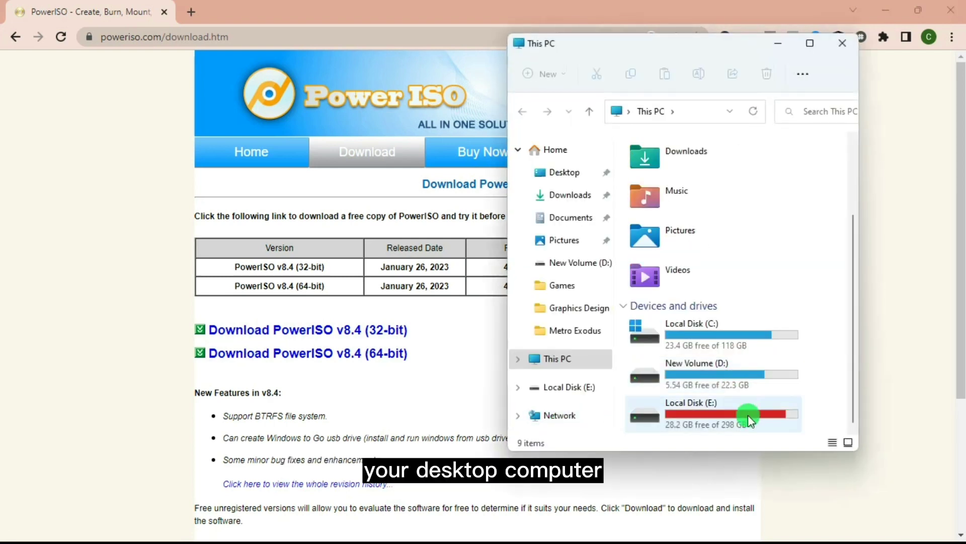
right_click(816, 369)
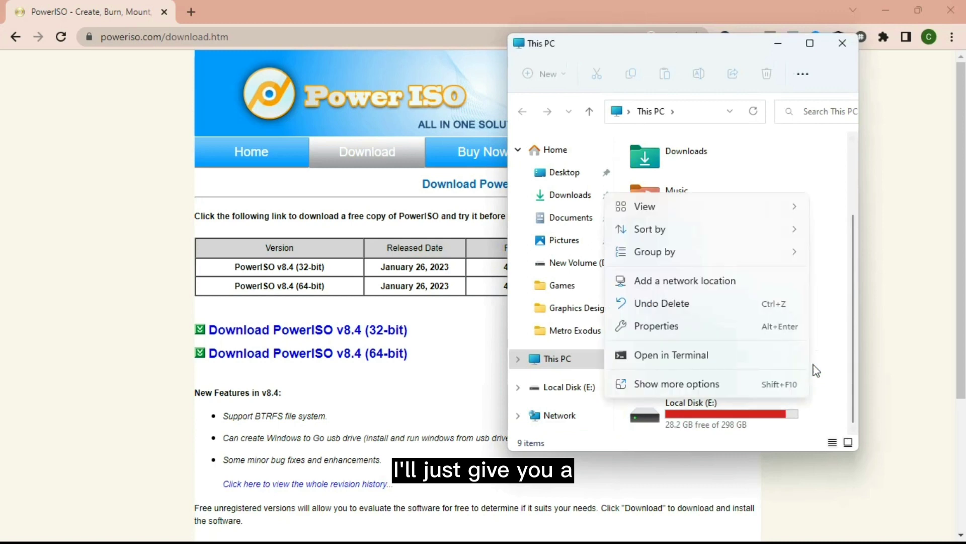
click(669, 327)
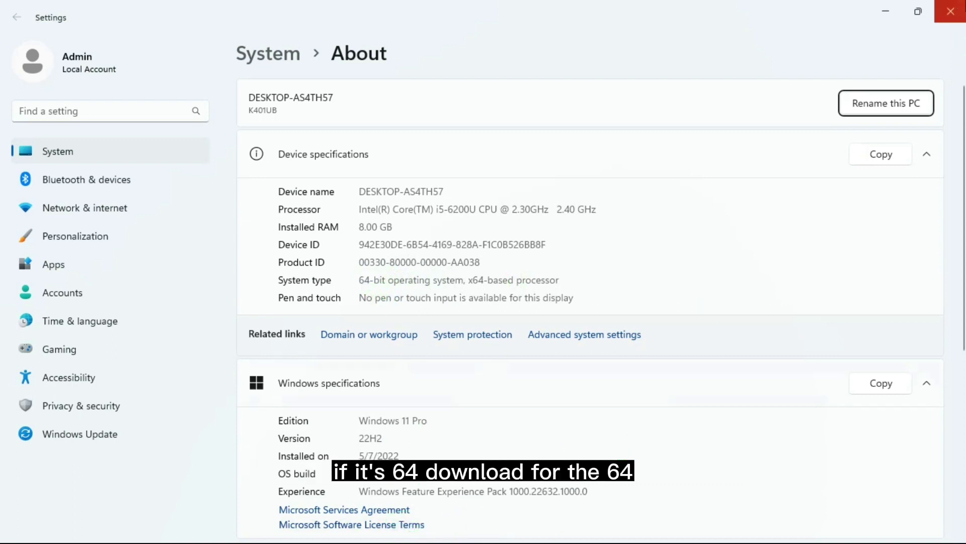
click(951, 11)
click(423, 383)
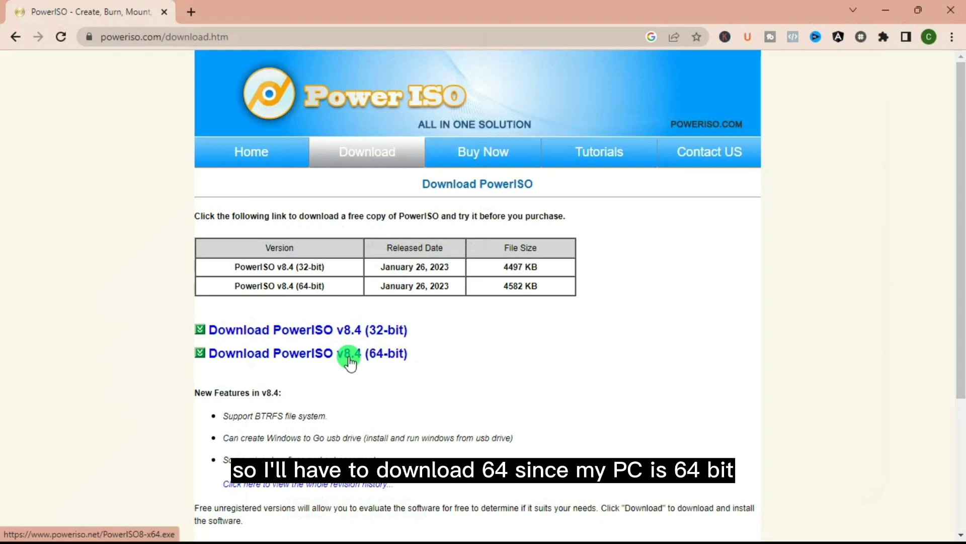
Close the browser and the This PC window, and launch PowerISO from the desktop
click(962, 10)
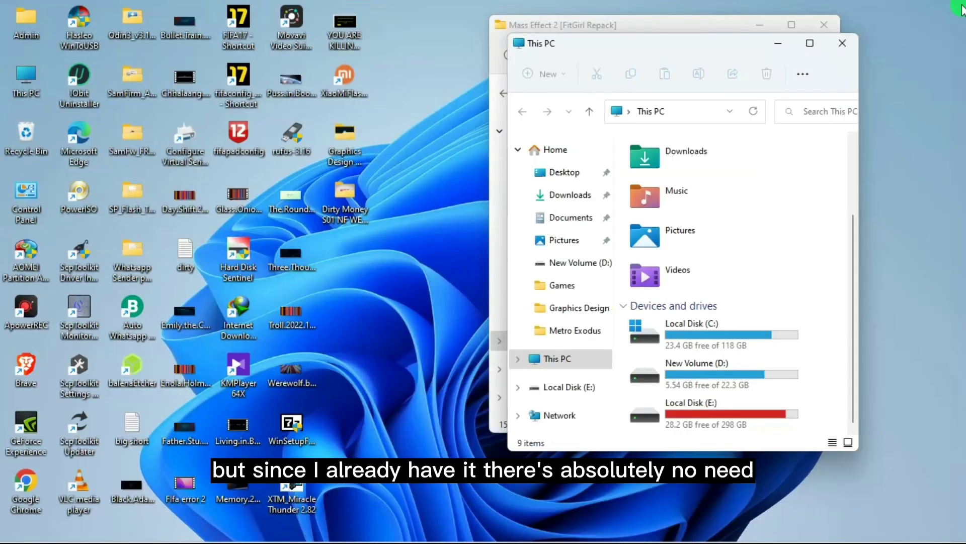
click(837, 44)
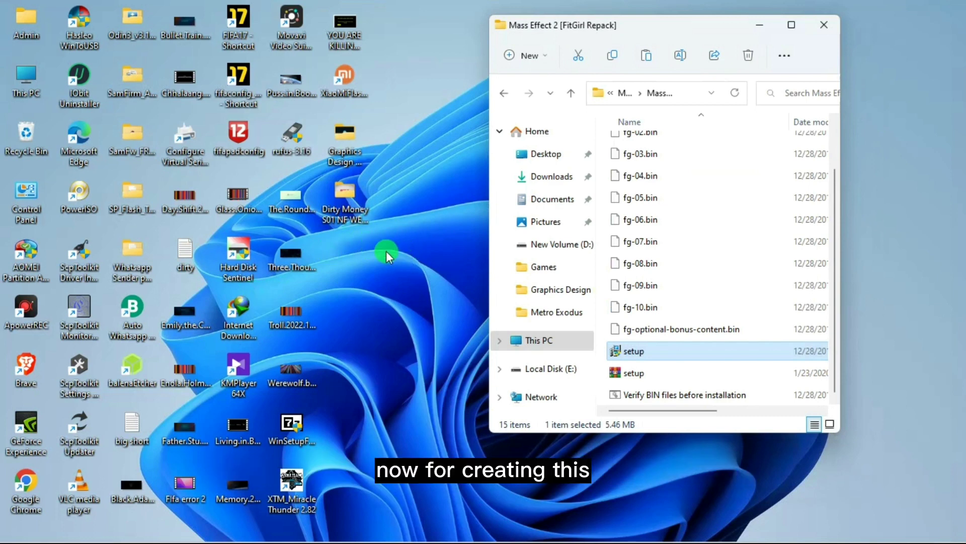
click(81, 195)
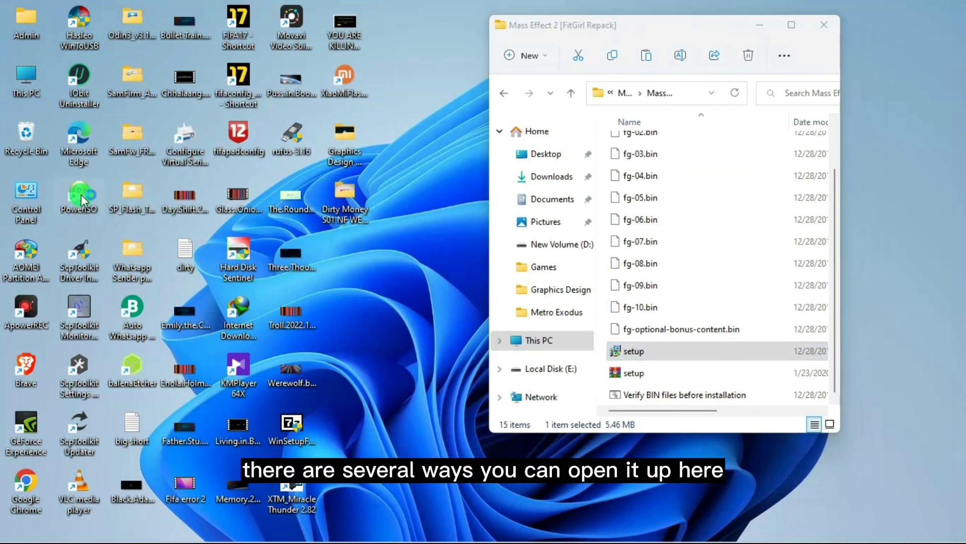
double_click(83, 204)
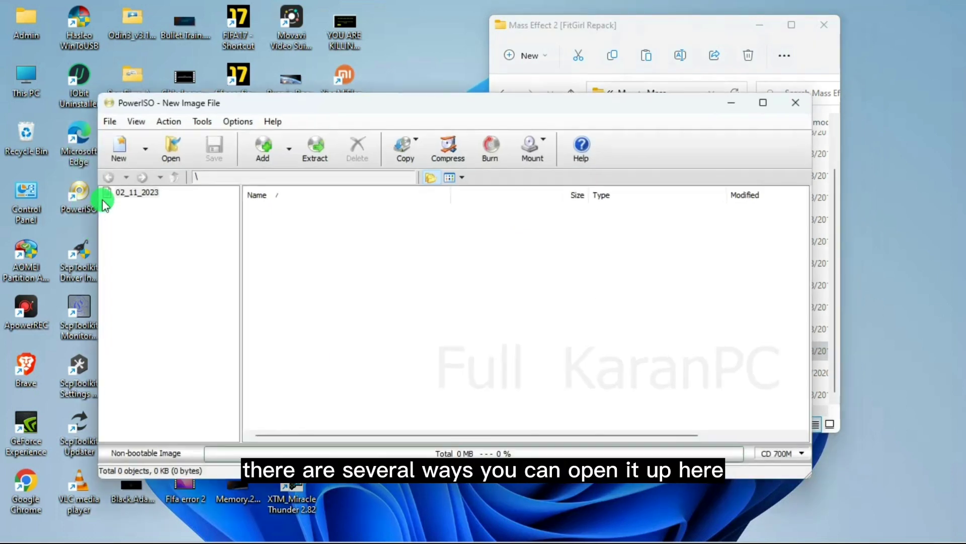
Start adding files and folders to the new image, and set the source location to Local Disk (E:)
click(200, 122)
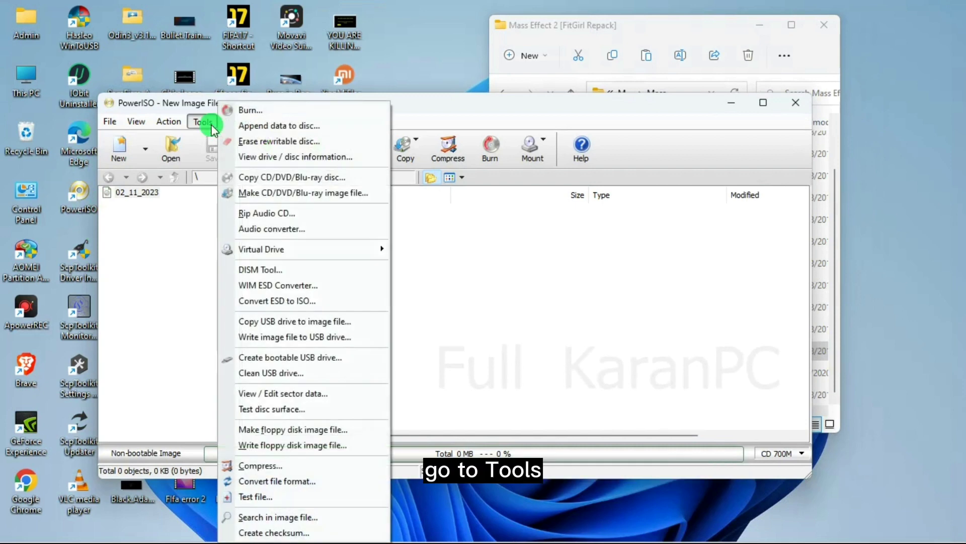
mouse_move(169, 121)
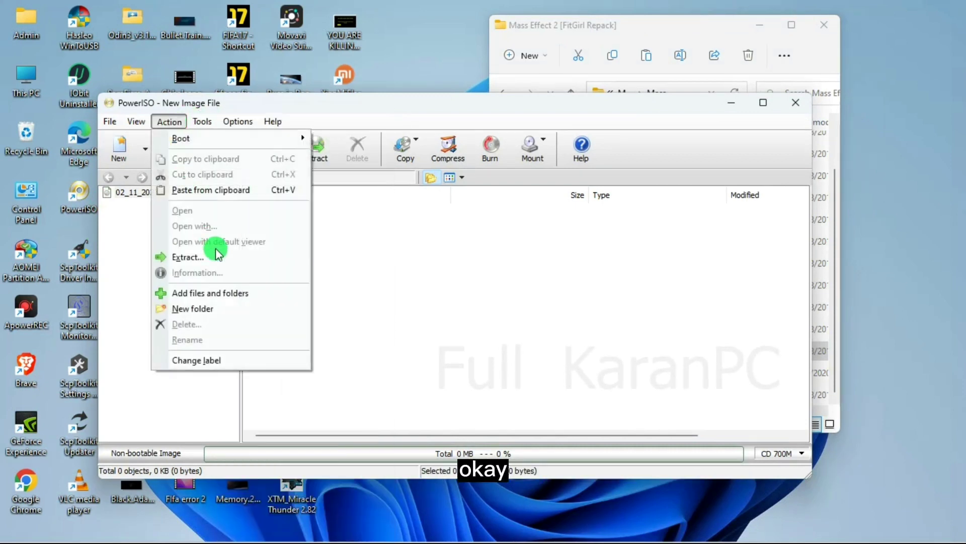
click(206, 293)
click(495, 232)
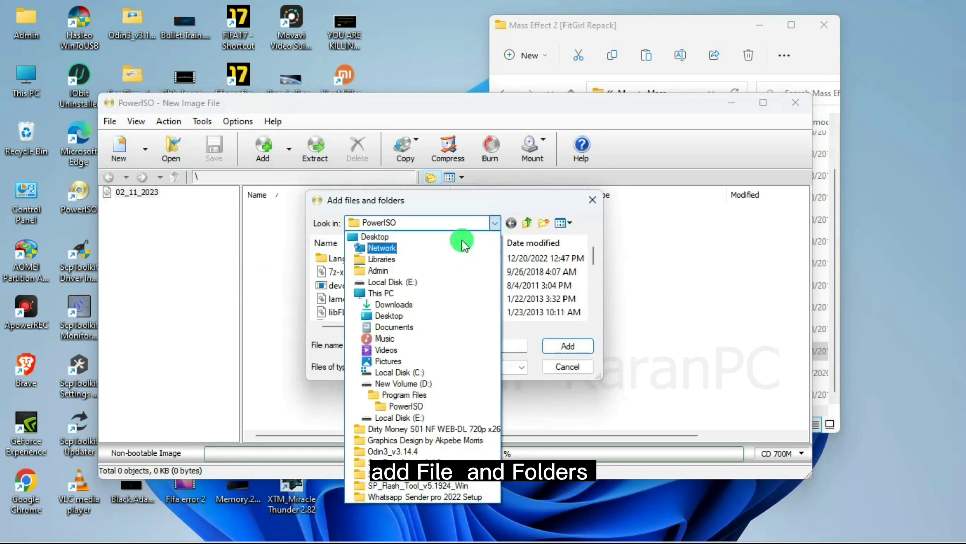
click(460, 241)
click(388, 266)
click(495, 223)
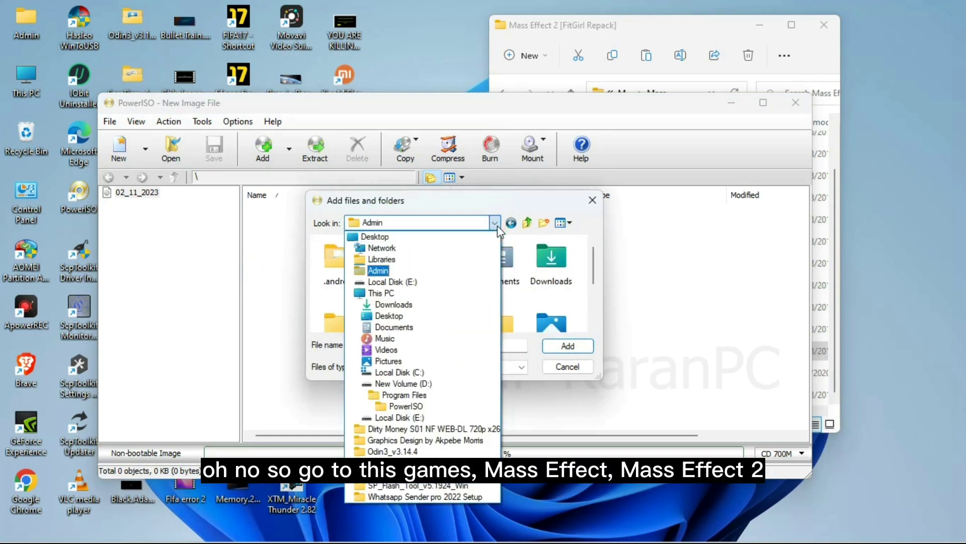
click(399, 282)
Add everything inside Games > Mass Effect[s] > Mass Effect 2 [FitGirl Repack] to the image
double_click(394, 269)
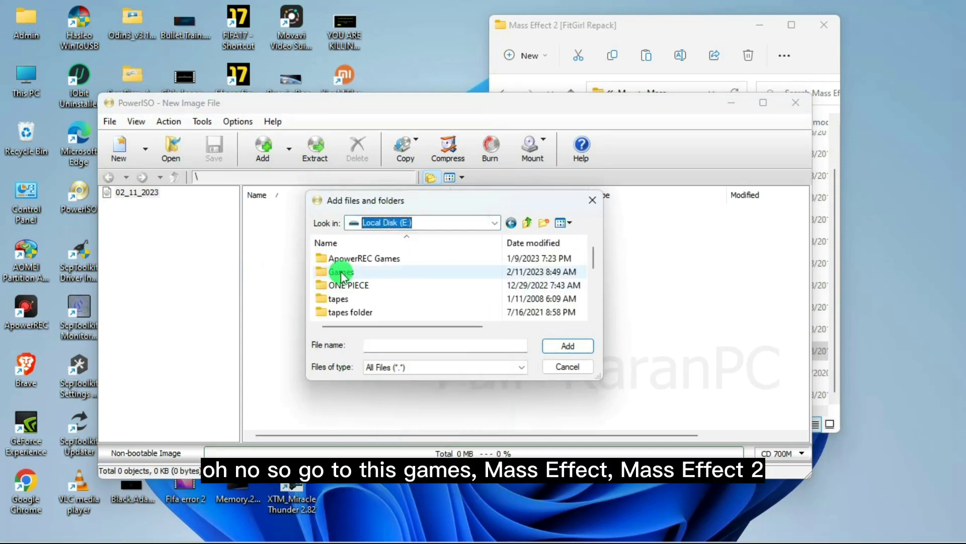
click(373, 284)
double_click(372, 312)
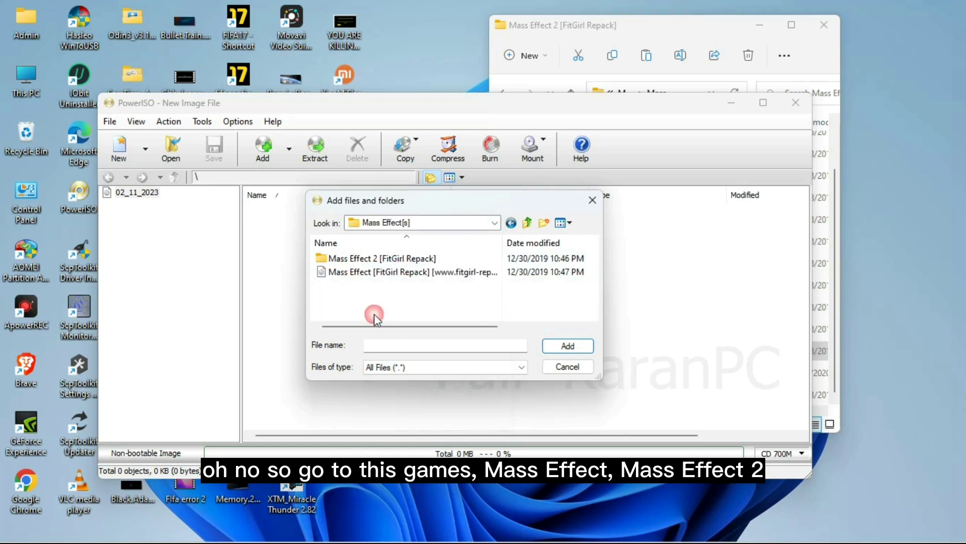
double_click(377, 258)
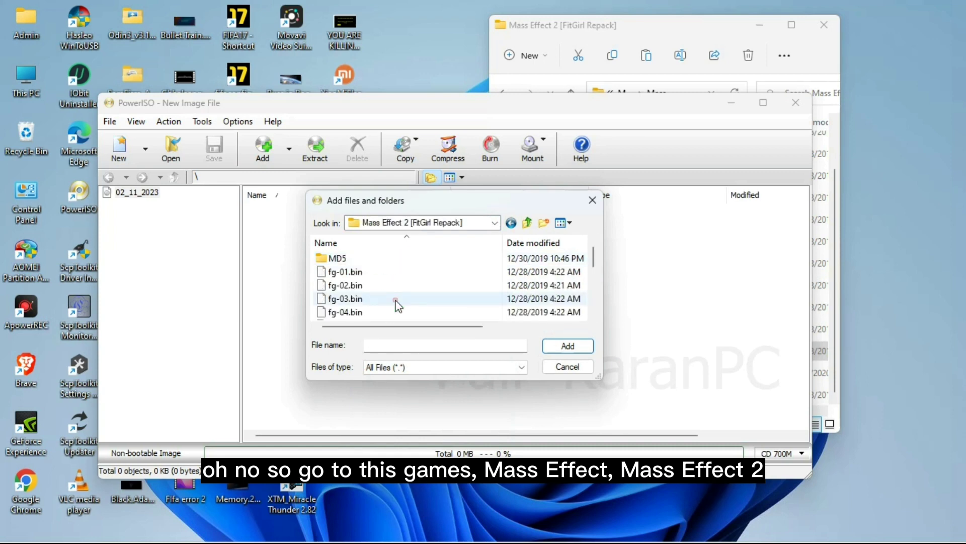
key(ctrl+a)
click(566, 345)
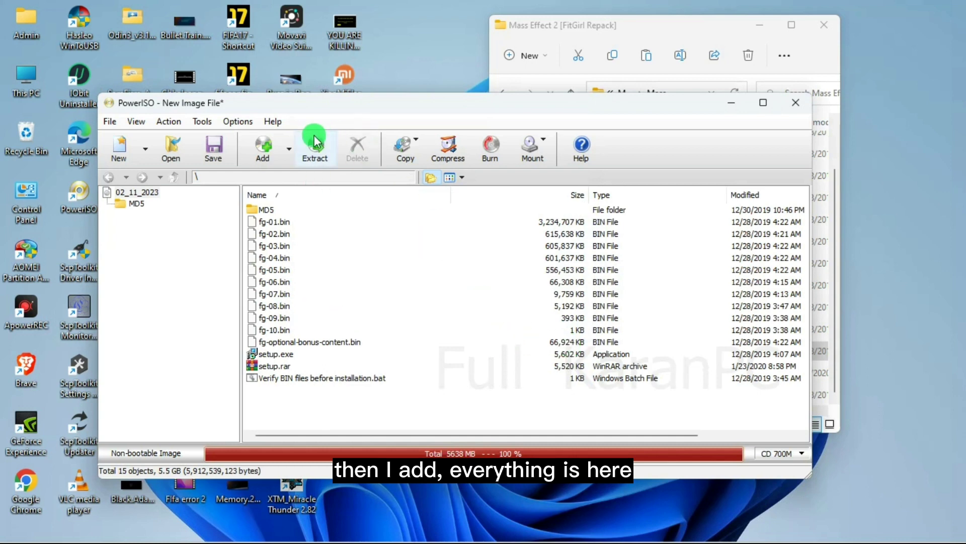
Repeat adding all files and folders from Mass Effect 2 [FitGirl Repack] to the same image
click(168, 121)
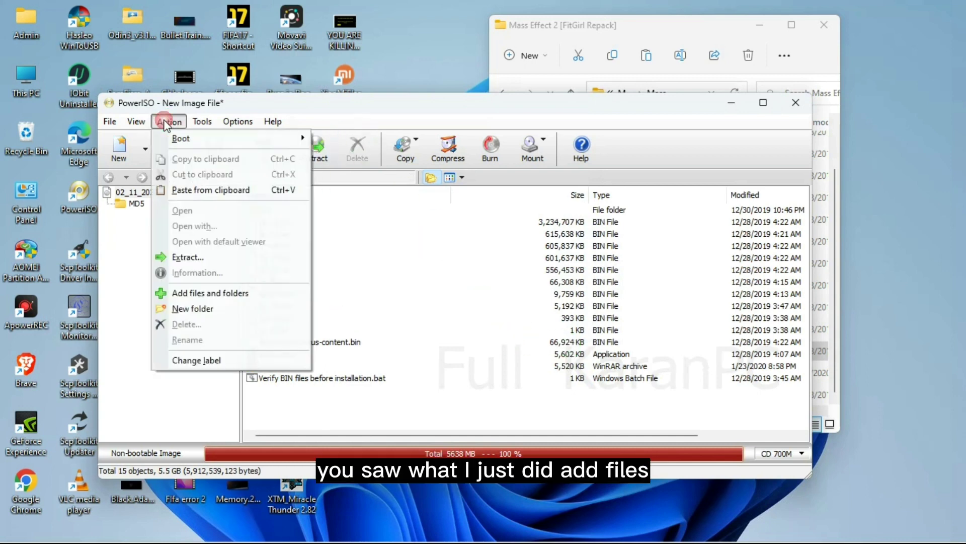
click(230, 292)
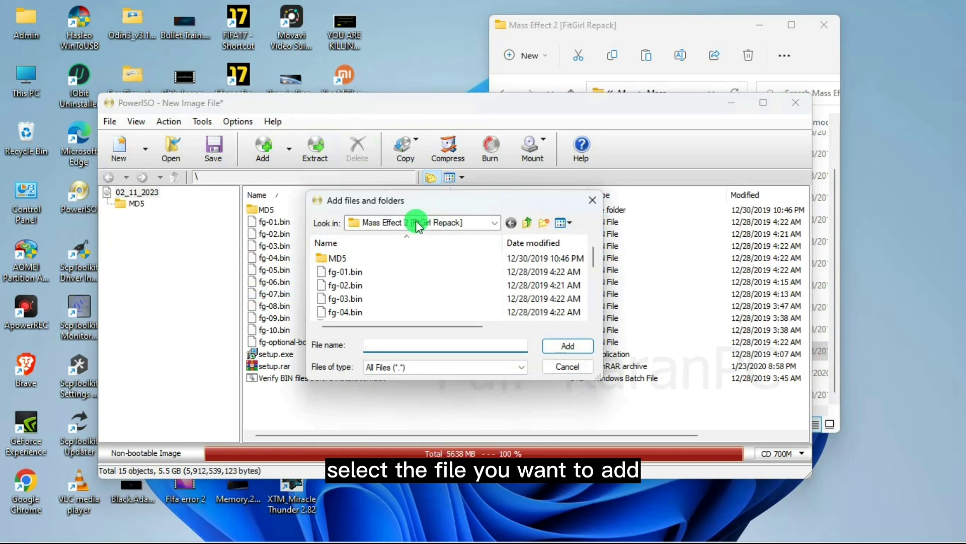
click(414, 285)
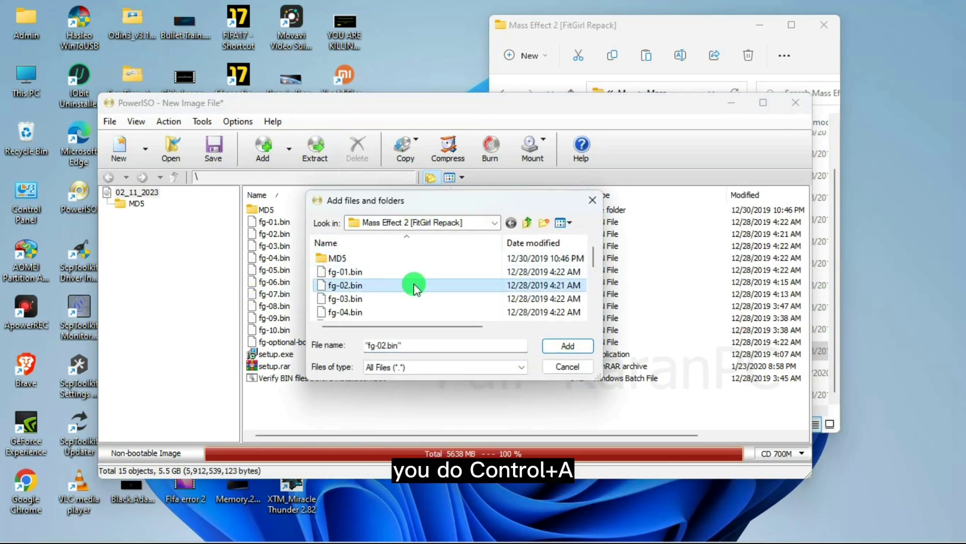
key(ctrl+a)
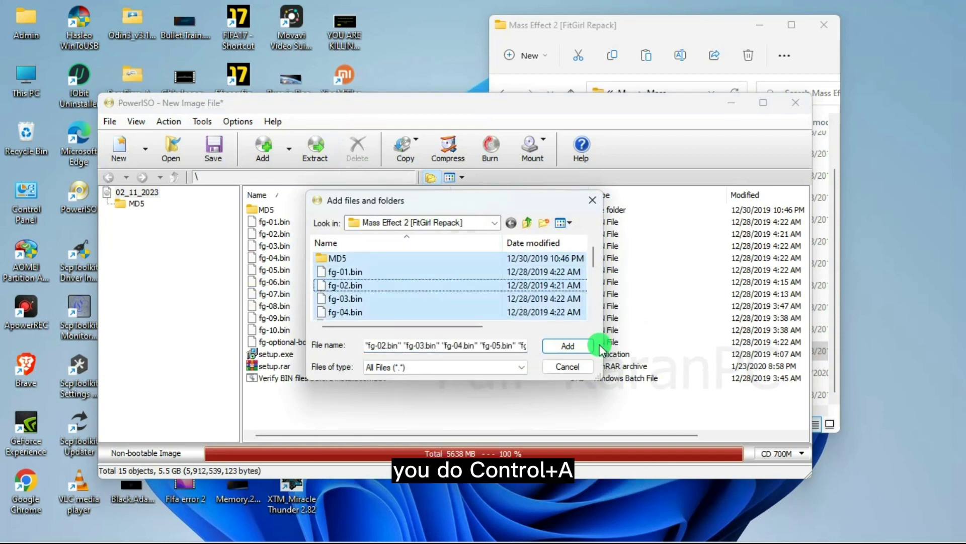
click(579, 346)
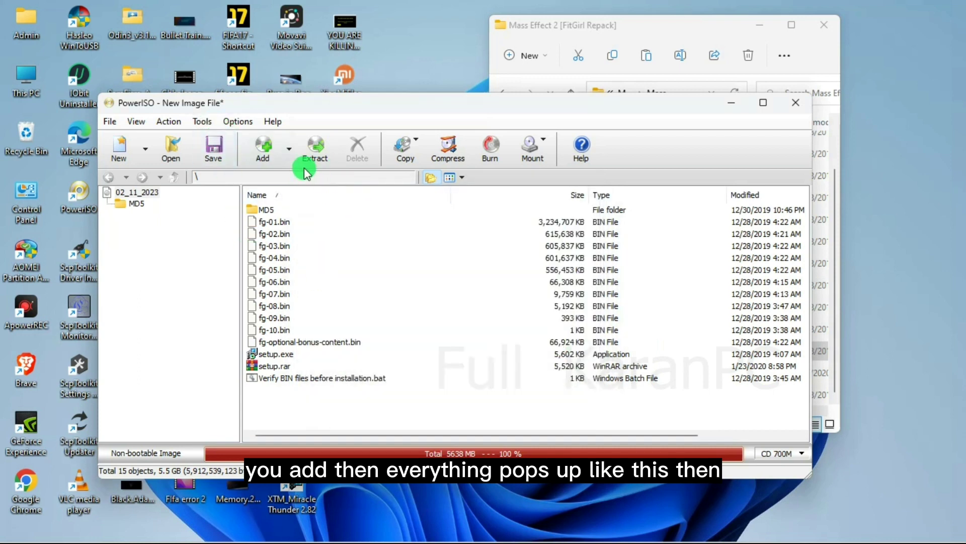
Start saving the new image and choose the Desktop as its destination folder
click(219, 155)
scroll(272, 227, up, 3)
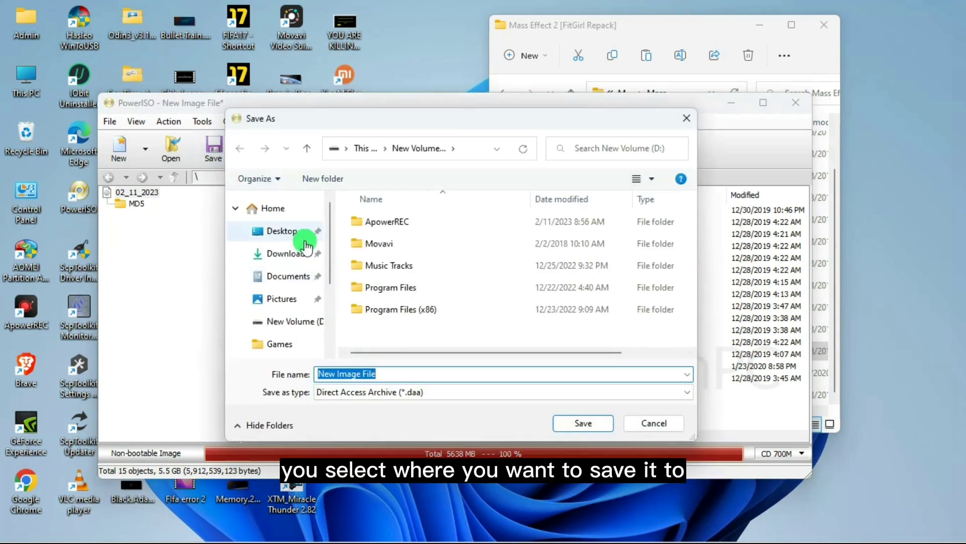
click(281, 231)
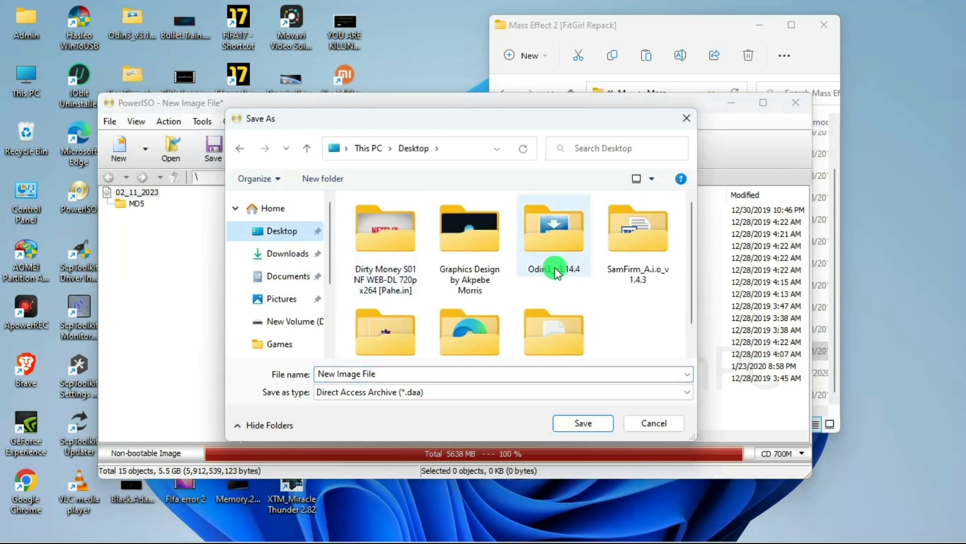
click(290, 230)
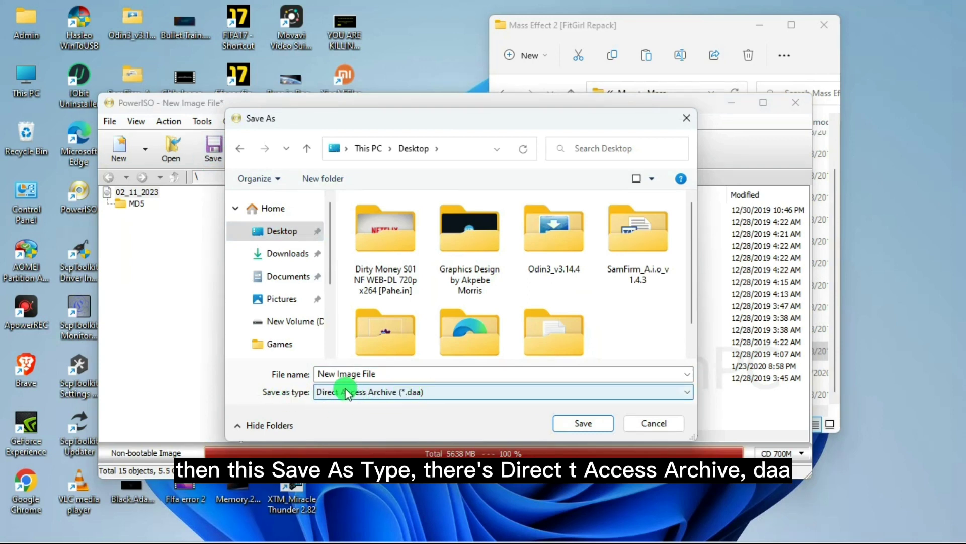
Set the new image's file type to Standard ISO Images (*.iso) and save it to the Desktop as New Image File
click(390, 395)
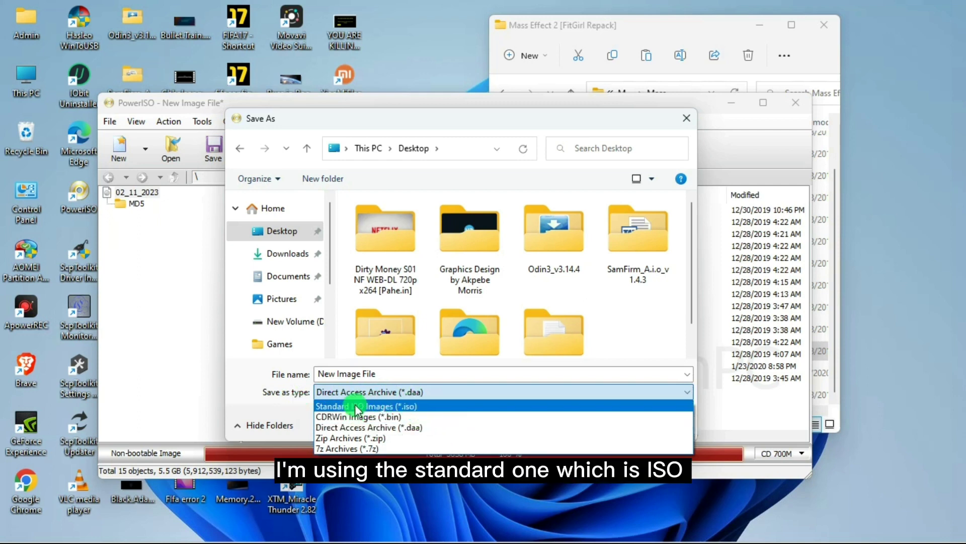
click(356, 407)
click(581, 423)
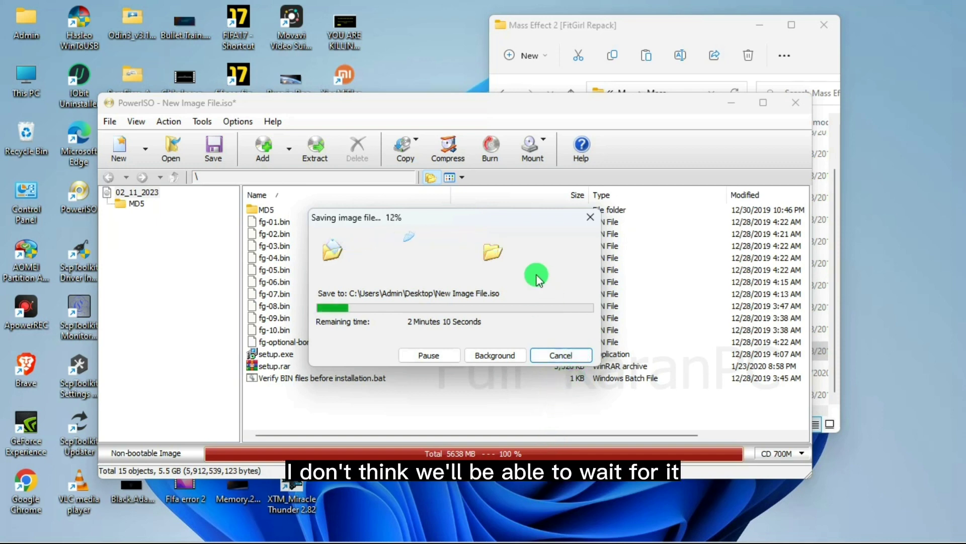
Cancel saving the image file and close PowerISO without keeping the changes
click(571, 356)
click(437, 328)
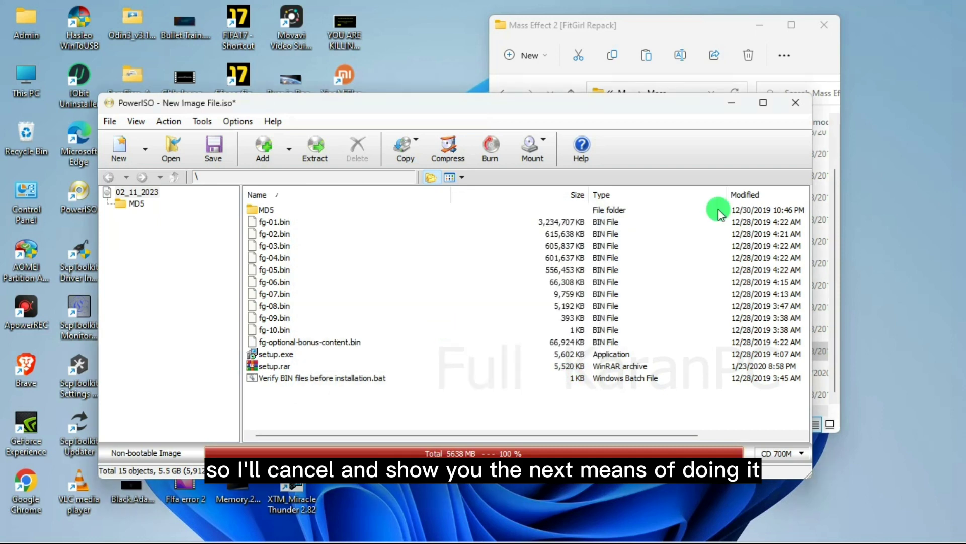
click(799, 104)
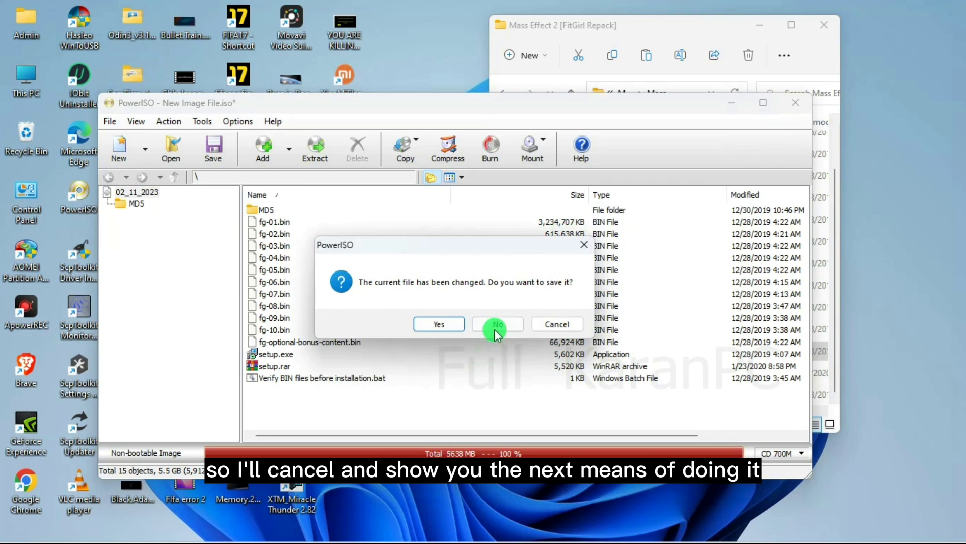
click(496, 325)
Select everything in the Mass Effect 2 [FitGirl Repack] folder and add it to a PowerISO image file straight from File Explorer
scroll(698, 224, up, 1)
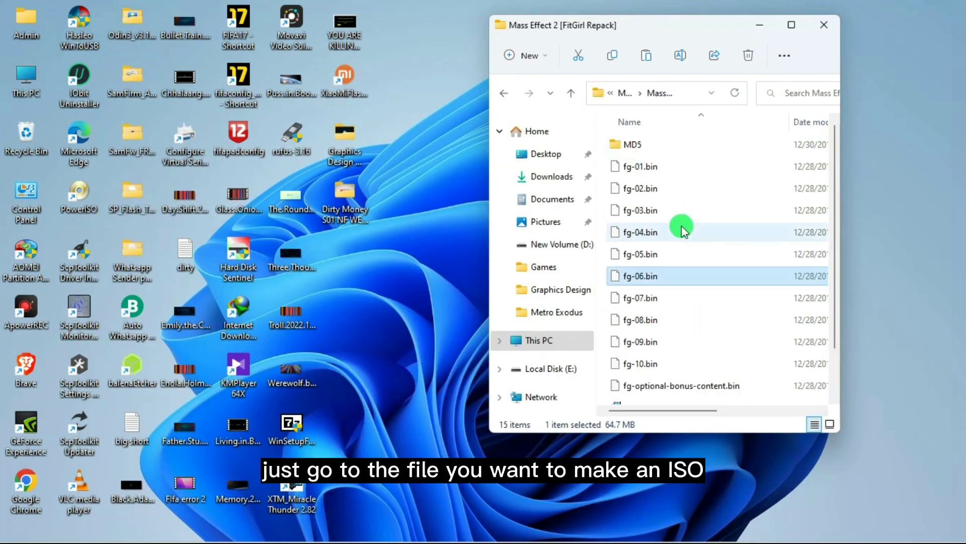
key(ctrl+a)
right_click(674, 145)
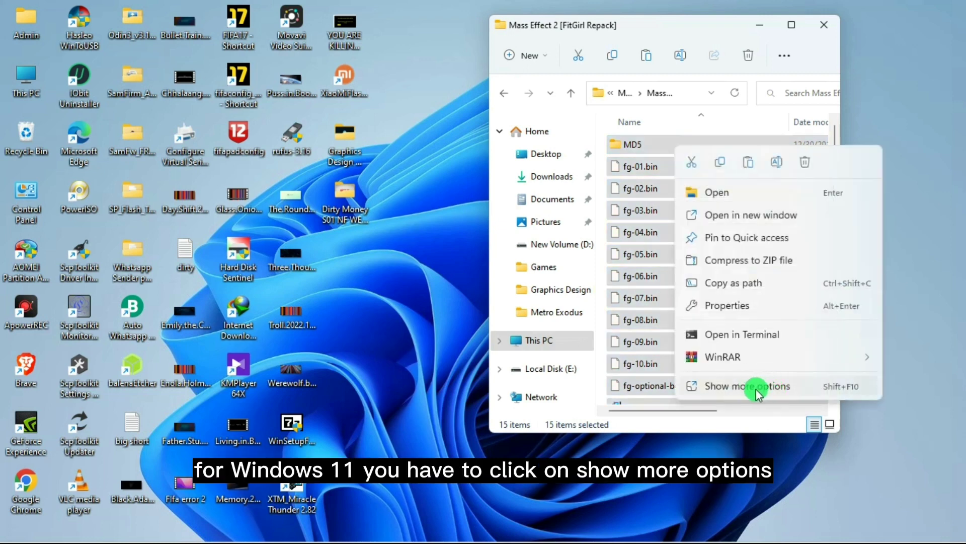
click(757, 388)
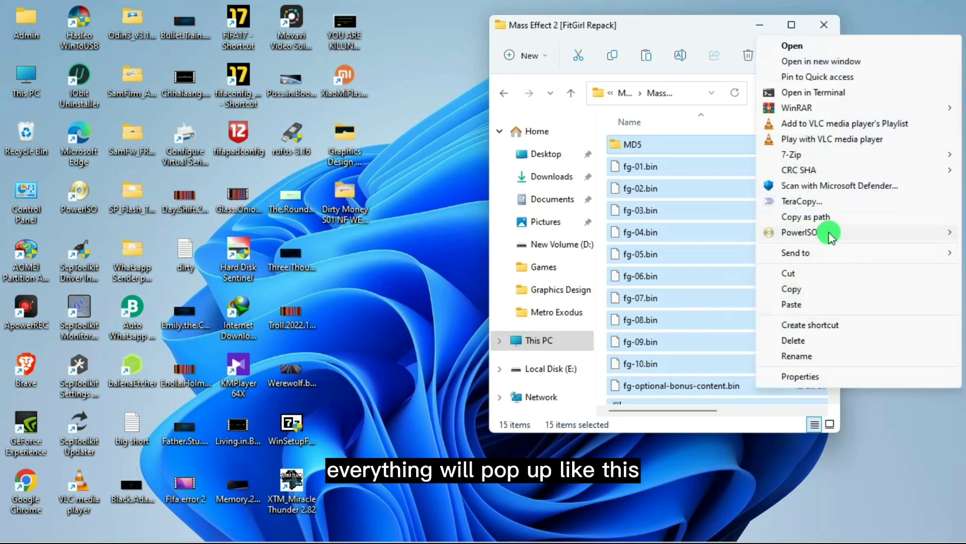
mouse_move(821, 232)
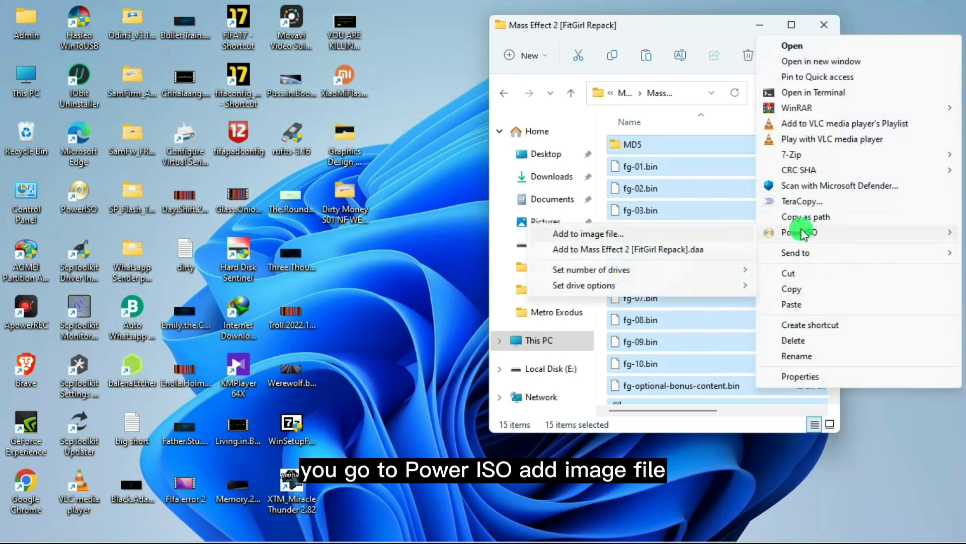
click(606, 234)
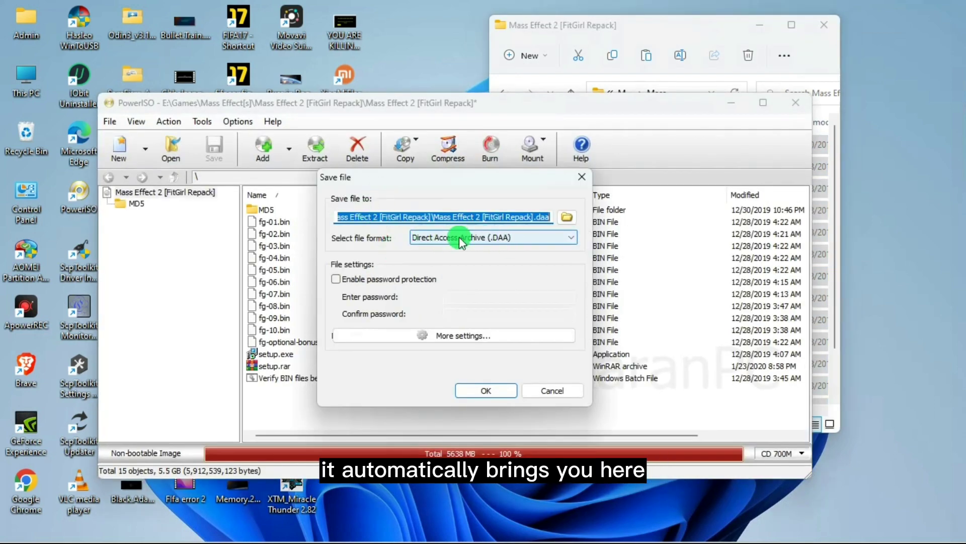
Set the file format to Standard ISO Images (.ISO) and compare the save path with the source folder's location
click(507, 238)
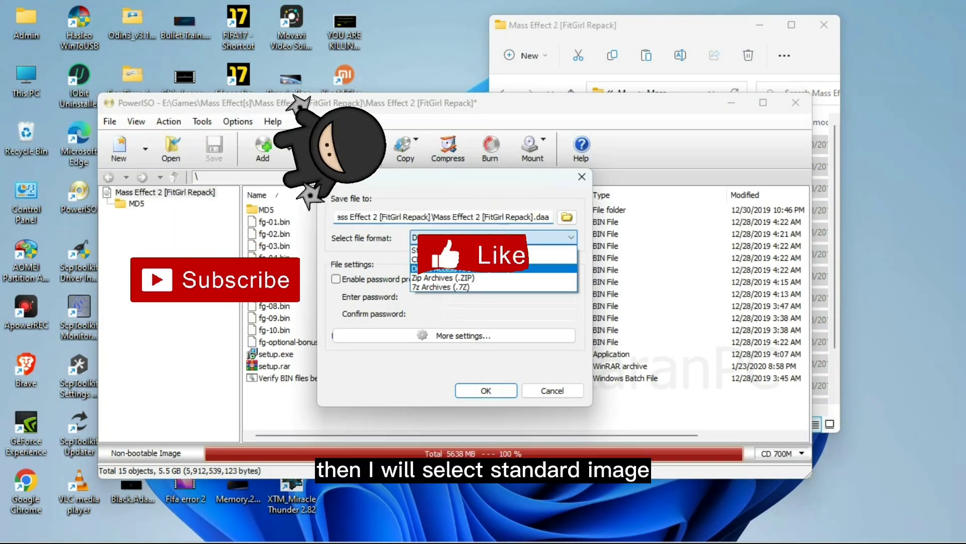
click(443, 249)
click(635, 47)
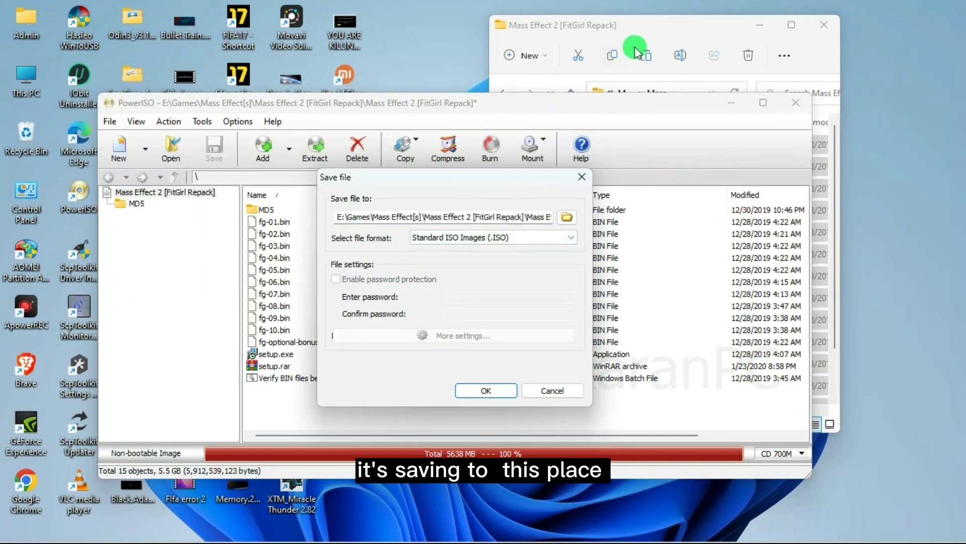
click(617, 93)
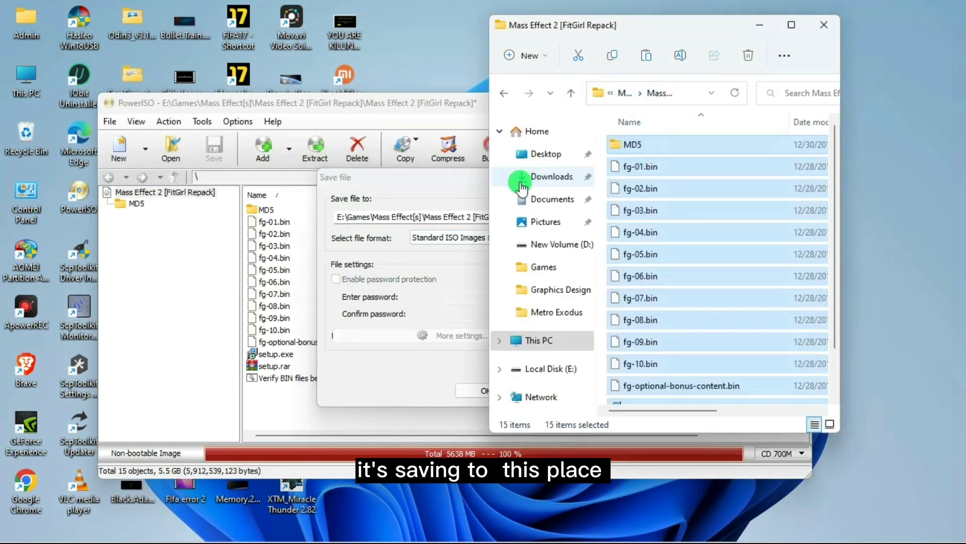
key(F4)
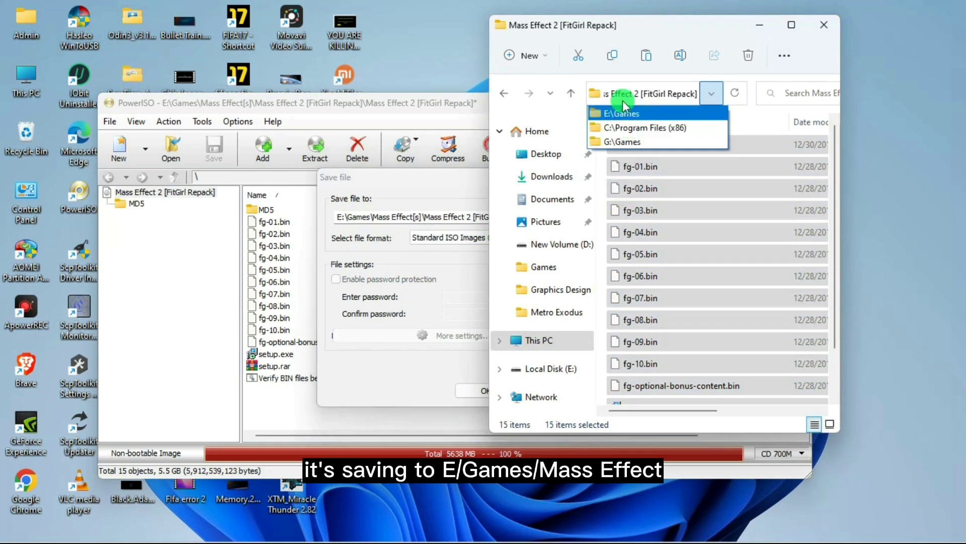
key(Escape)
click(400, 197)
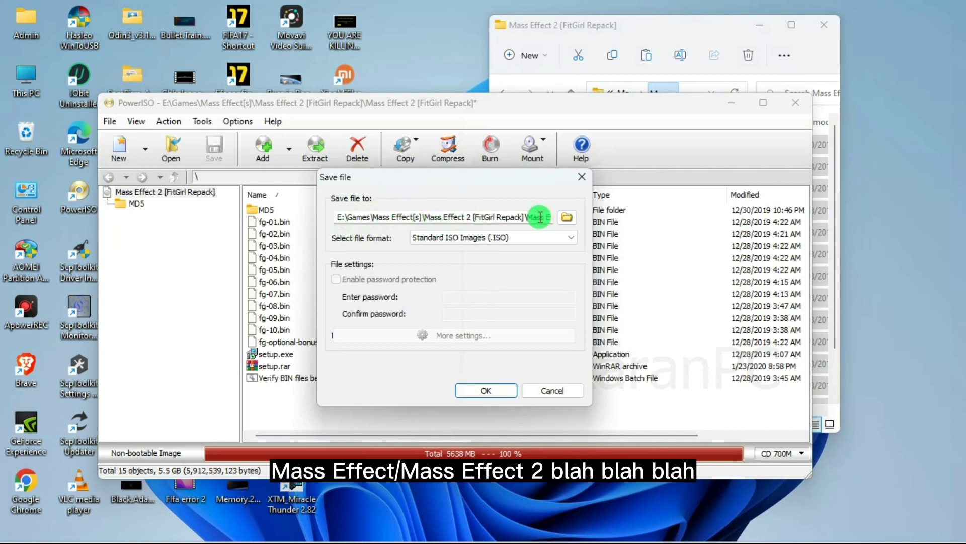
Change the save destination to the Desktop, keeping the name Mass Effect 2 [FitGirl Repack], and start creating the ISO
click(567, 218)
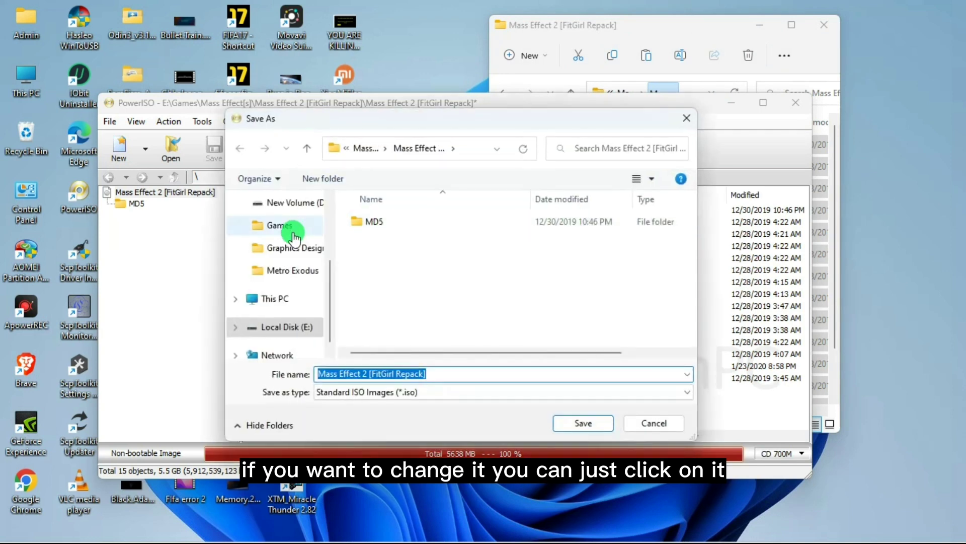
scroll(272, 222, up, 2)
click(291, 203)
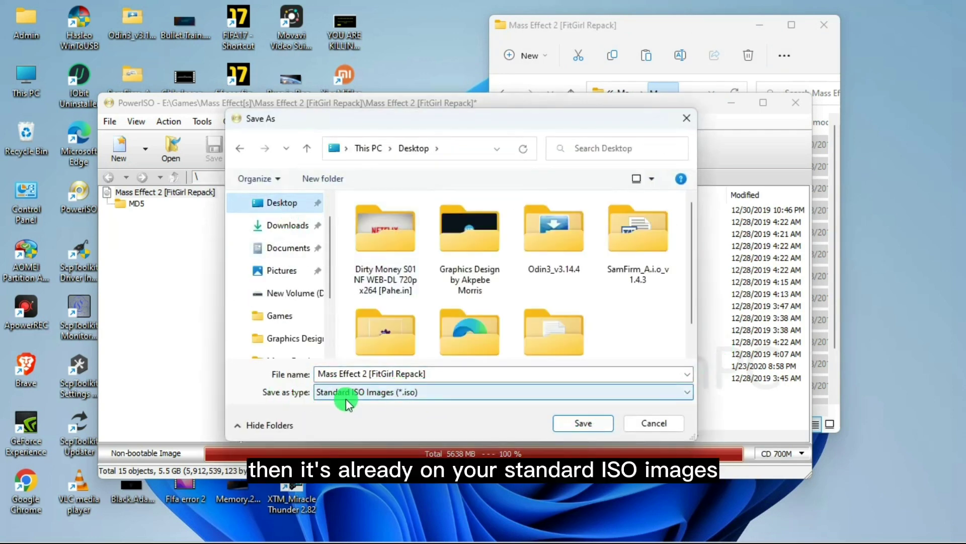
click(593, 423)
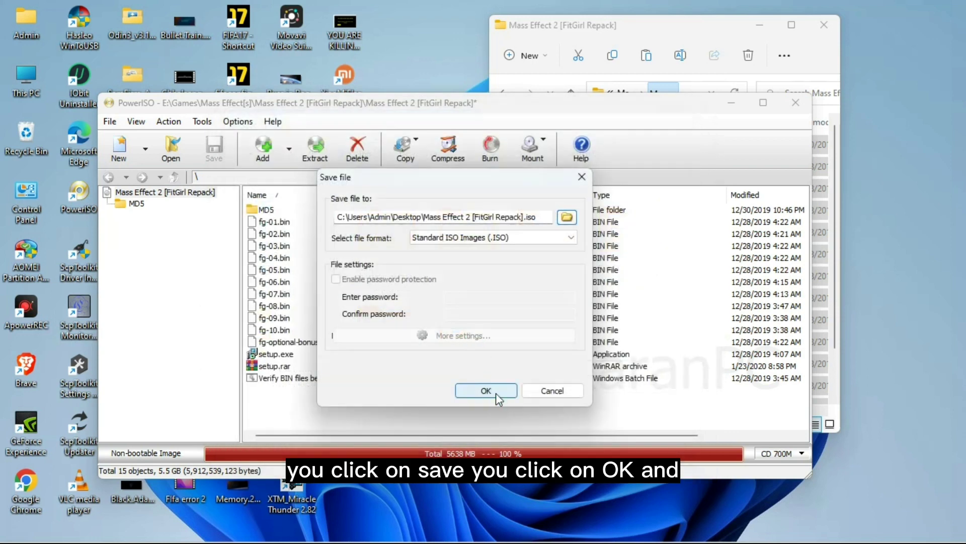
click(496, 393)
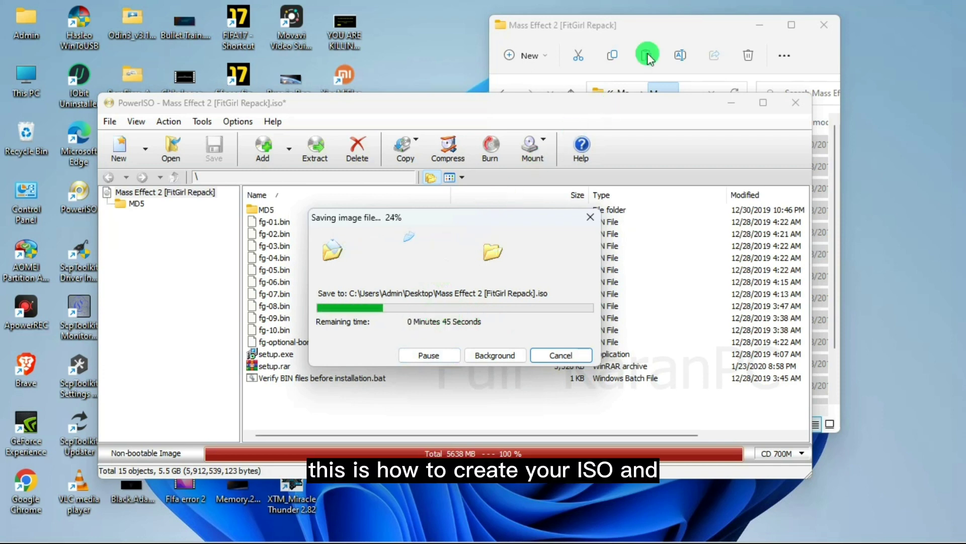
Look over the source game files during the save, and close the folder window and PowerISO once the image is written
click(663, 26)
scroll(718, 341, down, 2)
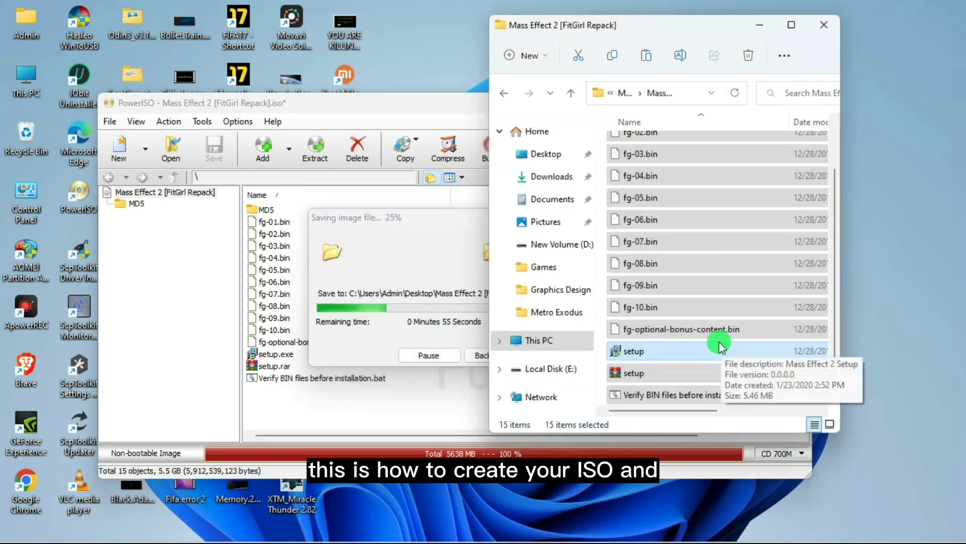
click(384, 243)
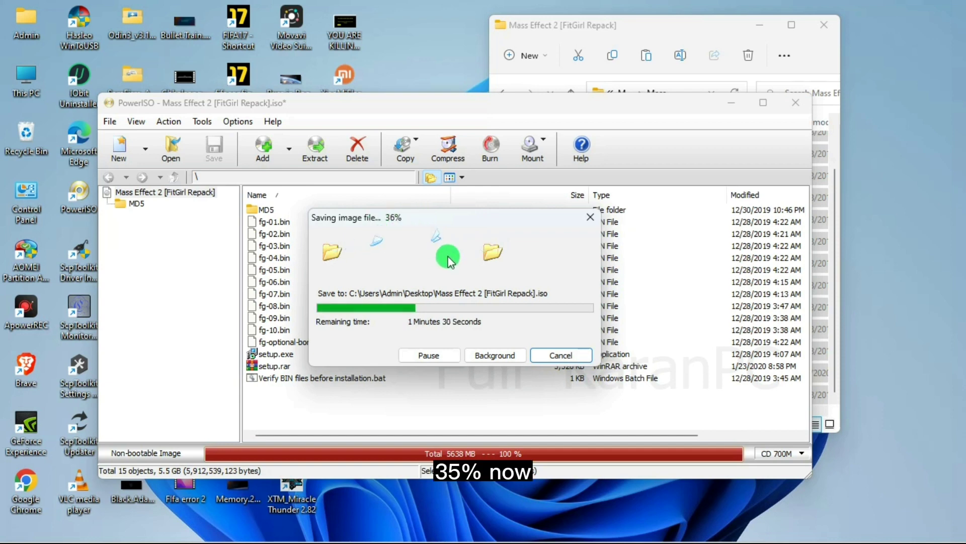
click(727, 351)
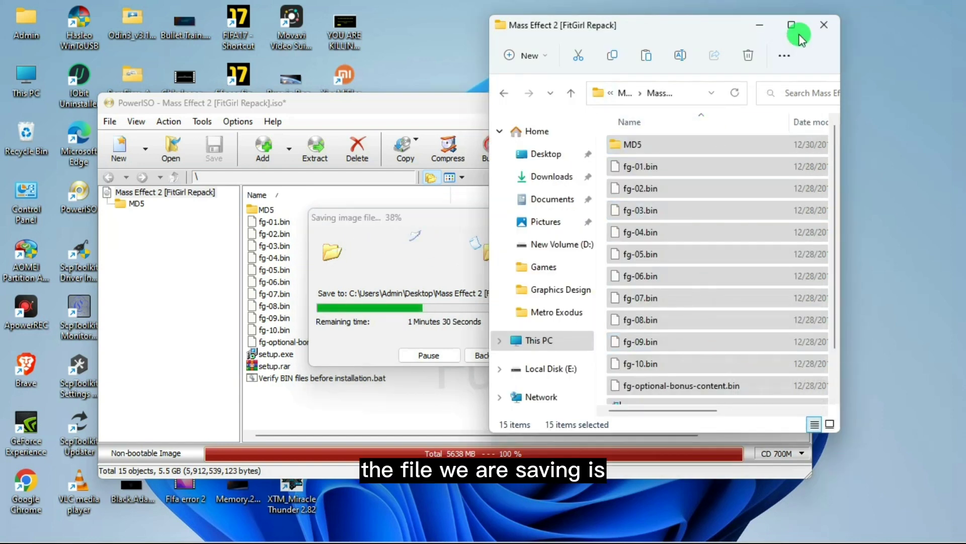
click(824, 26)
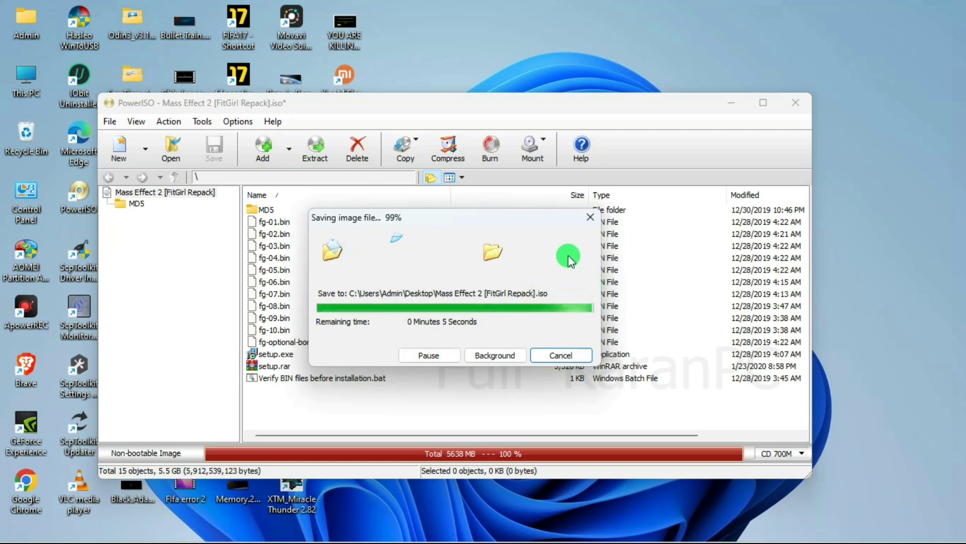
click(806, 110)
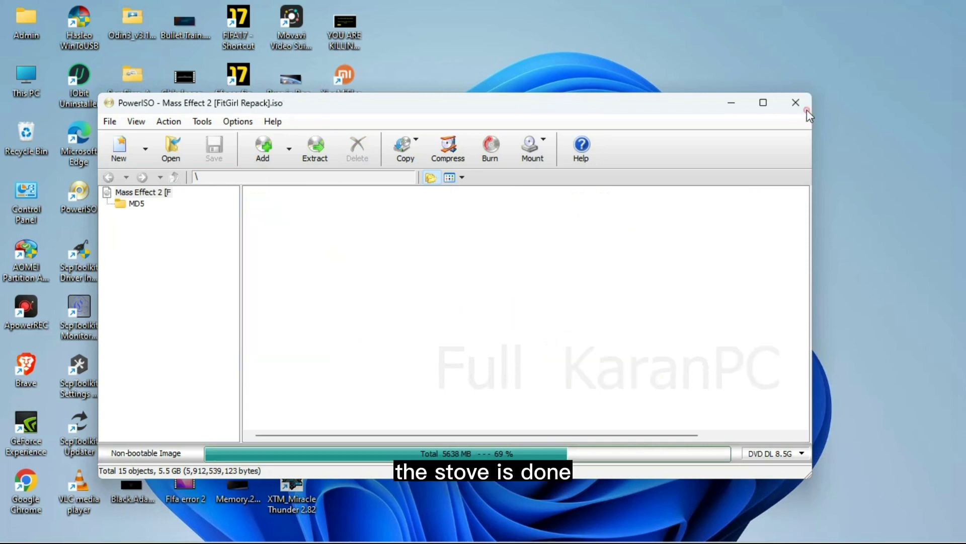
Mount the Mass Effect 2 [FitGirl Repack] disc image from the Desktop and look through its contents
mouse_move(352, 277)
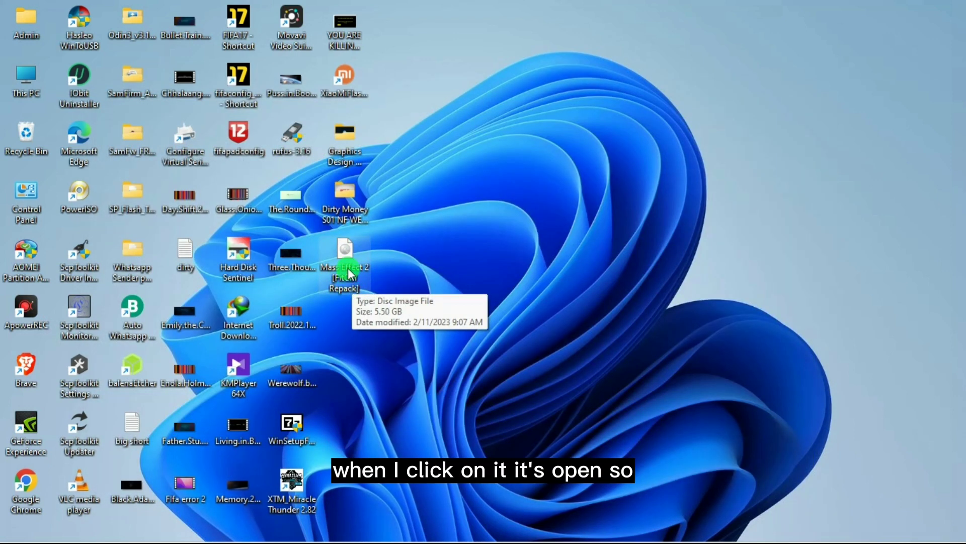
click(348, 270)
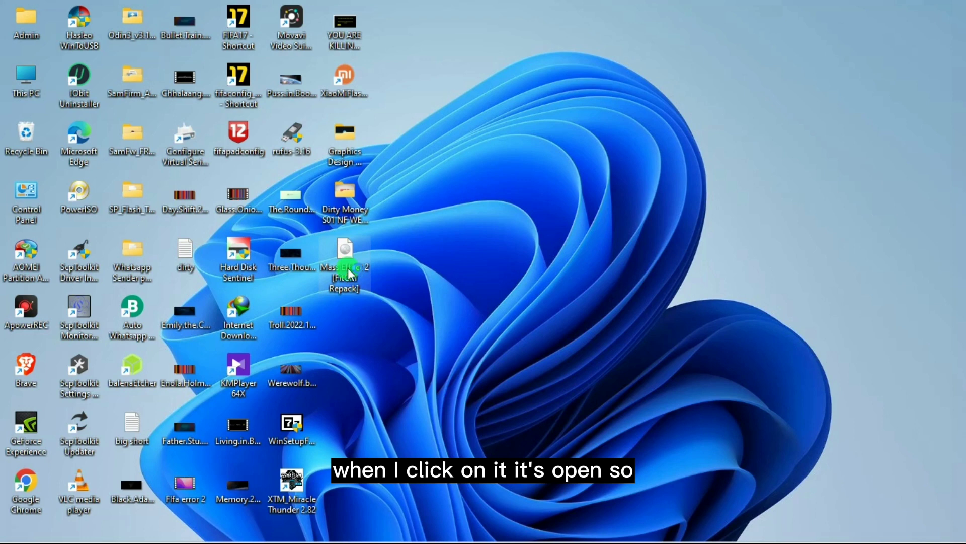
scroll(675, 225, down, 2)
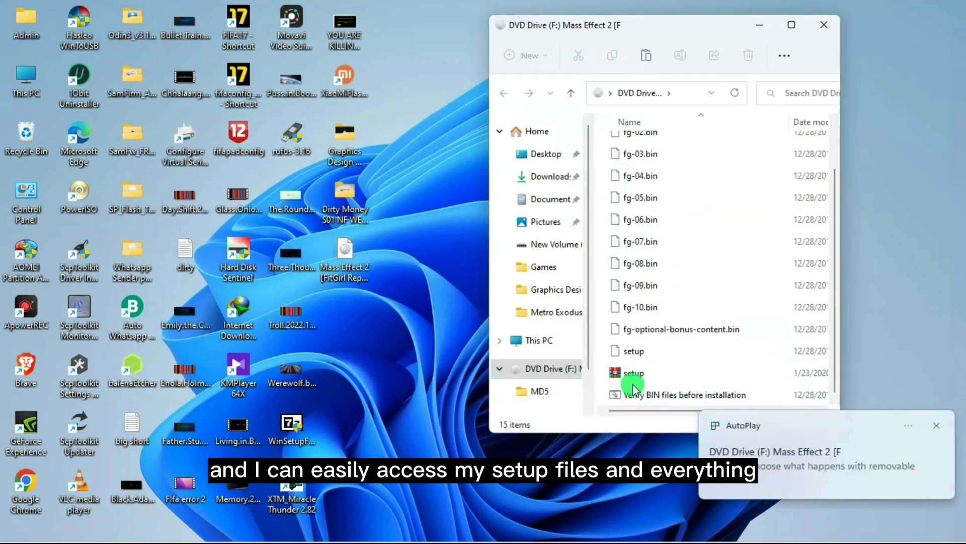
Open Games > Mass Effect[s] on Local Disk (E:) in another File Explorer window and select the existing Mass Effect [FitGirl Repack] image
click(30, 34)
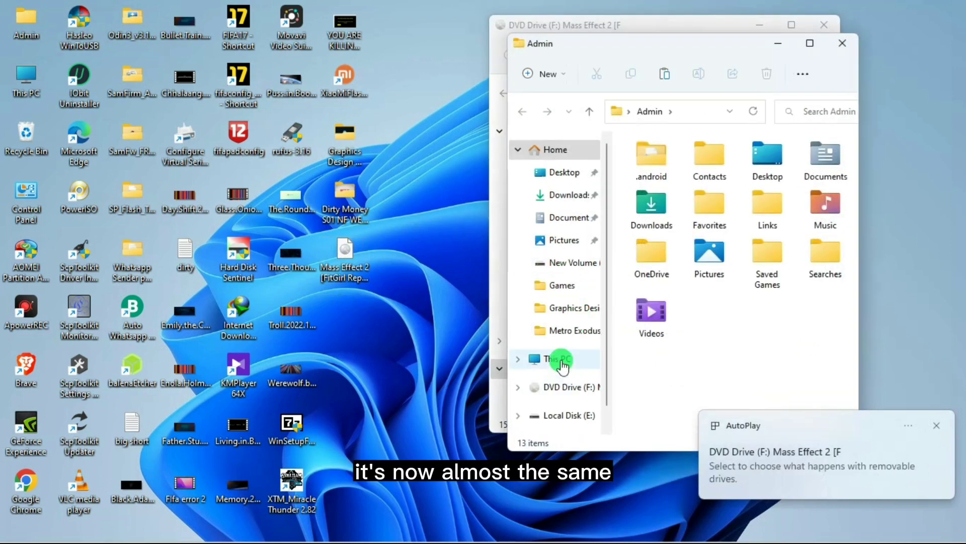
click(559, 359)
scroll(686, 335, down, 3)
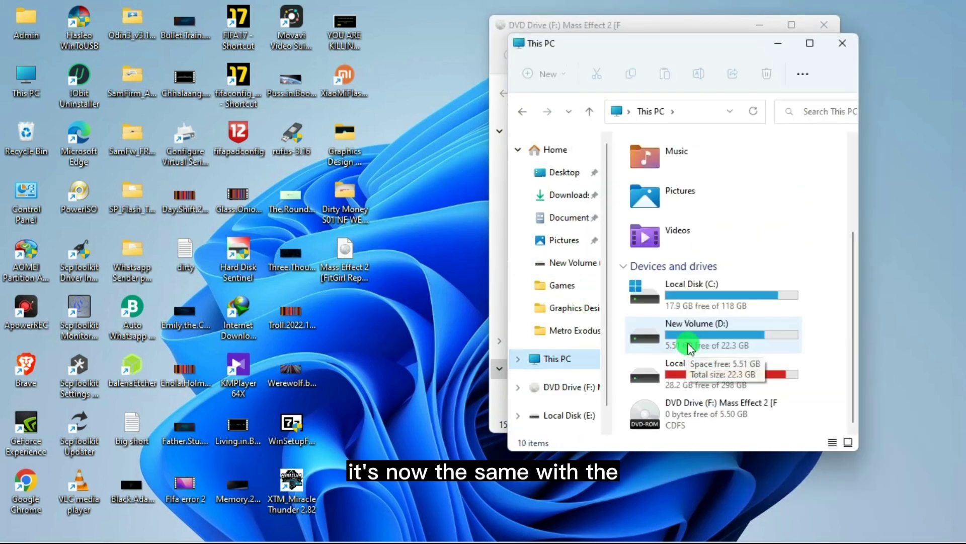
click(717, 385)
double_click(716, 385)
double_click(765, 183)
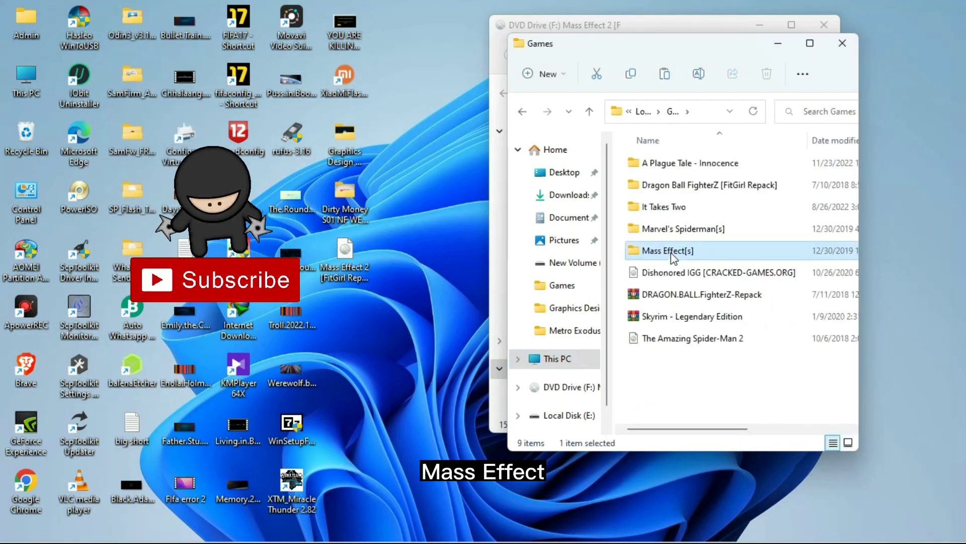
double_click(673, 253)
click(682, 185)
Rearrange the two folder windows to compare the original Mass Effect image with the new Mass Effect 2 image on the Desktop
drag(738, 43, 254, 41)
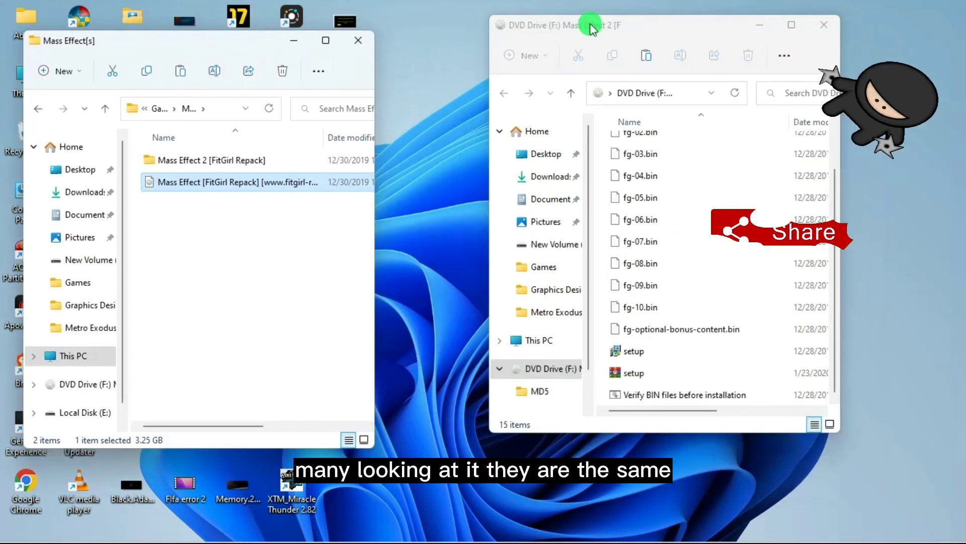
drag(594, 27, 748, 59)
drag(147, 42, 540, 47)
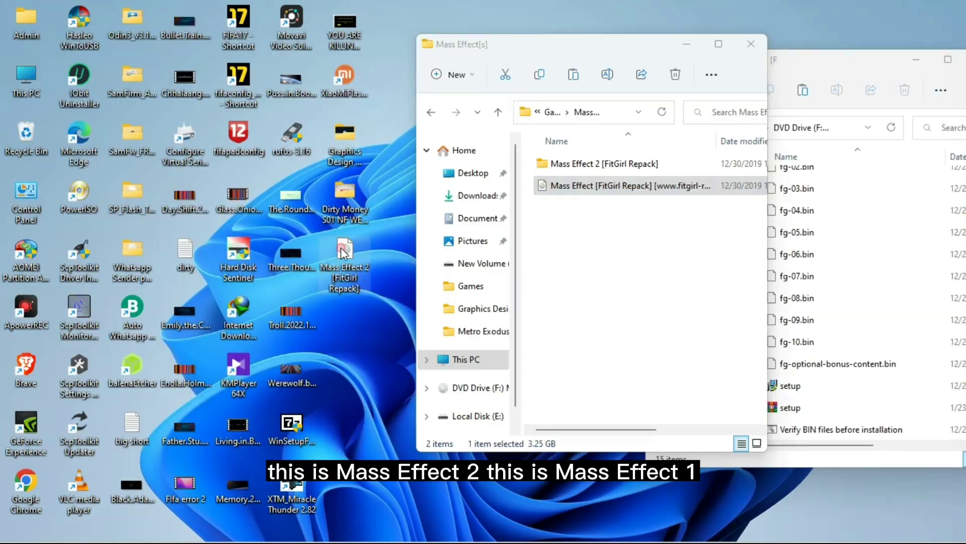
click(598, 187)
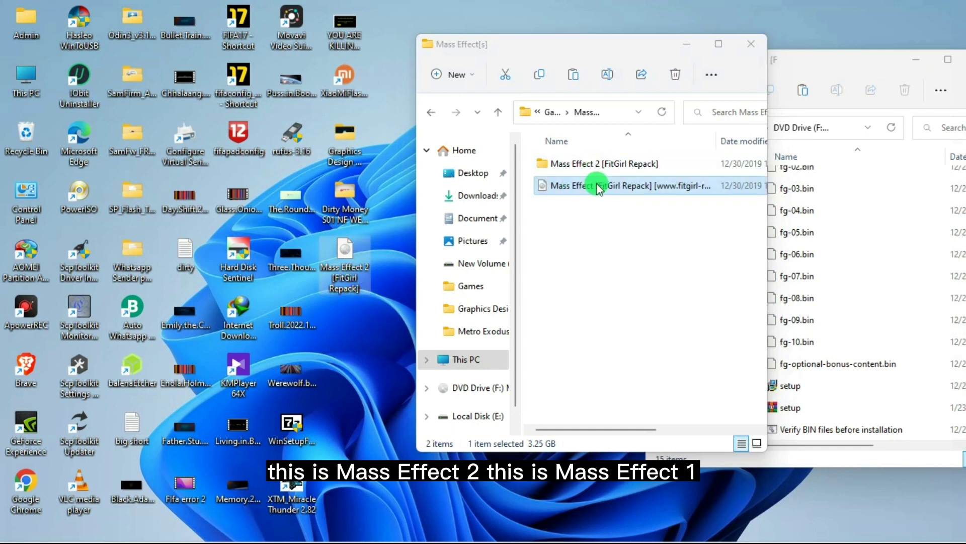
Close the Mass Effect[s] folder window and the mounted DVD Drive (F:) window
click(751, 44)
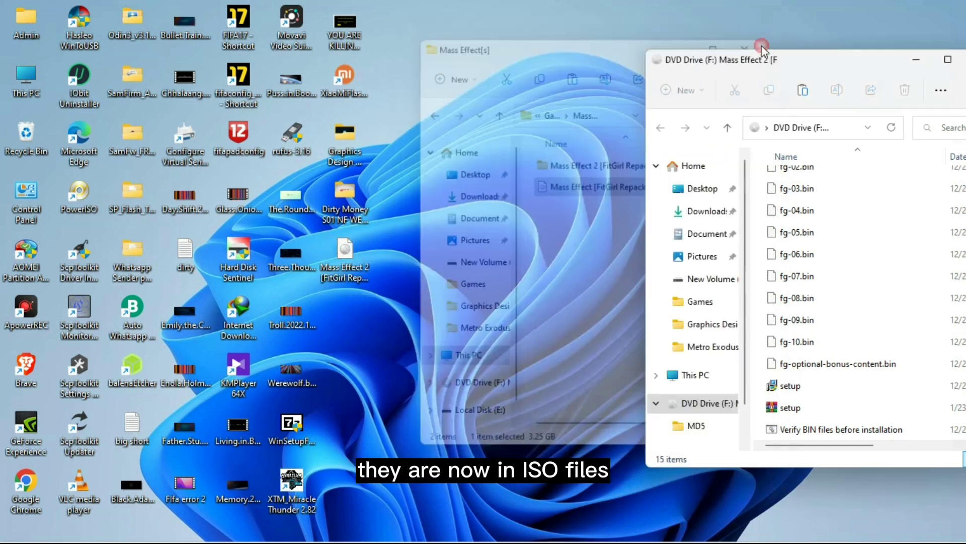
drag(891, 68, 623, 68)
click(705, 60)
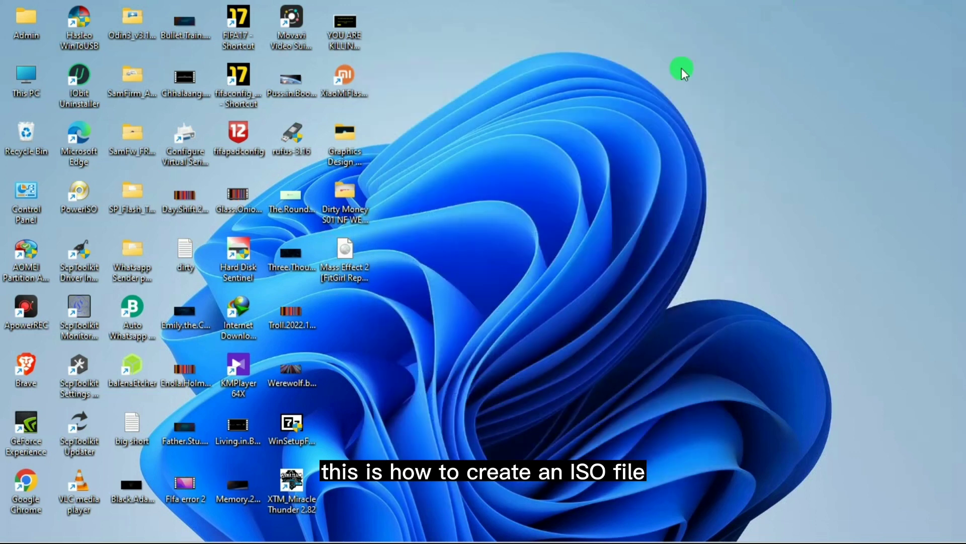